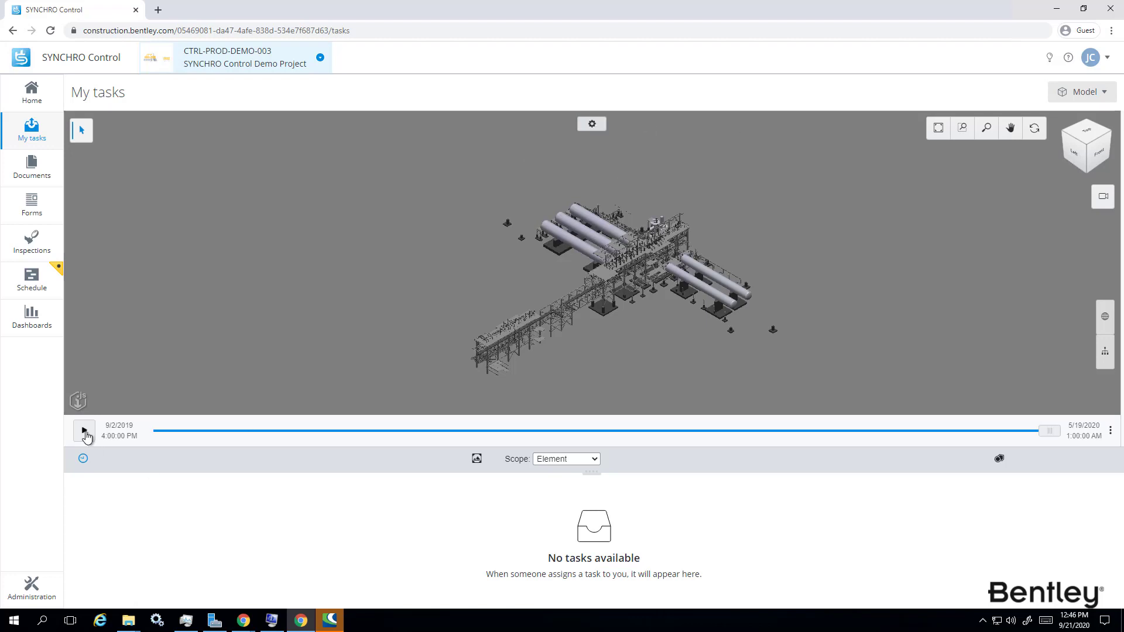
Play the plant model's 4D construction sequence in the 3D viewer.
left_click(84, 432)
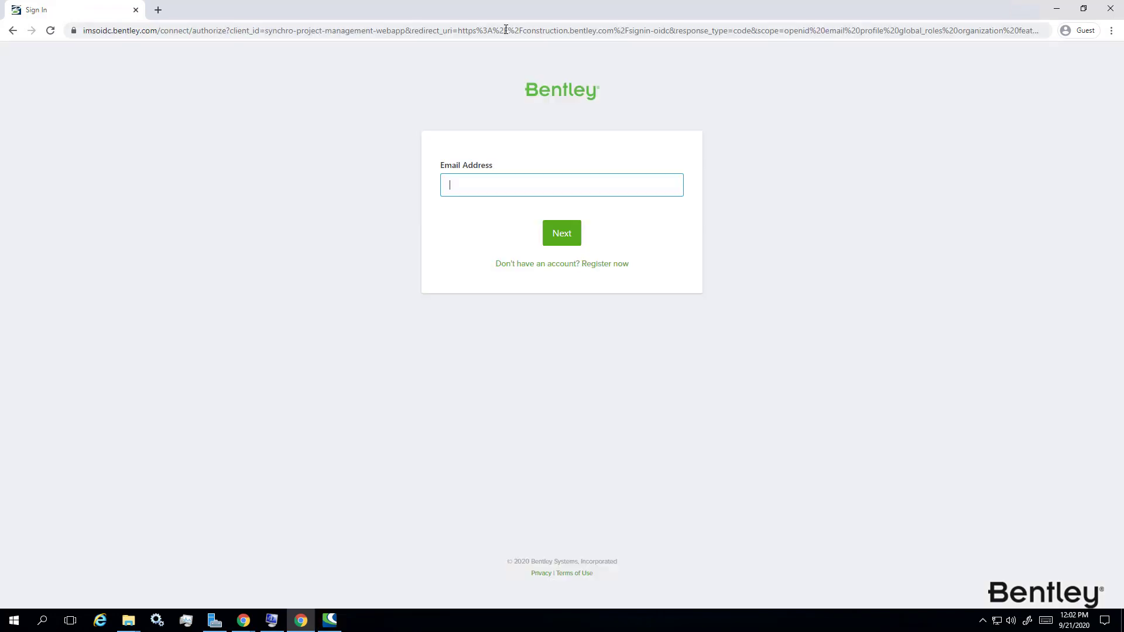
Go to construction.bentley.com and submit the account e-mail on the Bentley sign-in page.
left_click(505, 30)
type("construction.b")
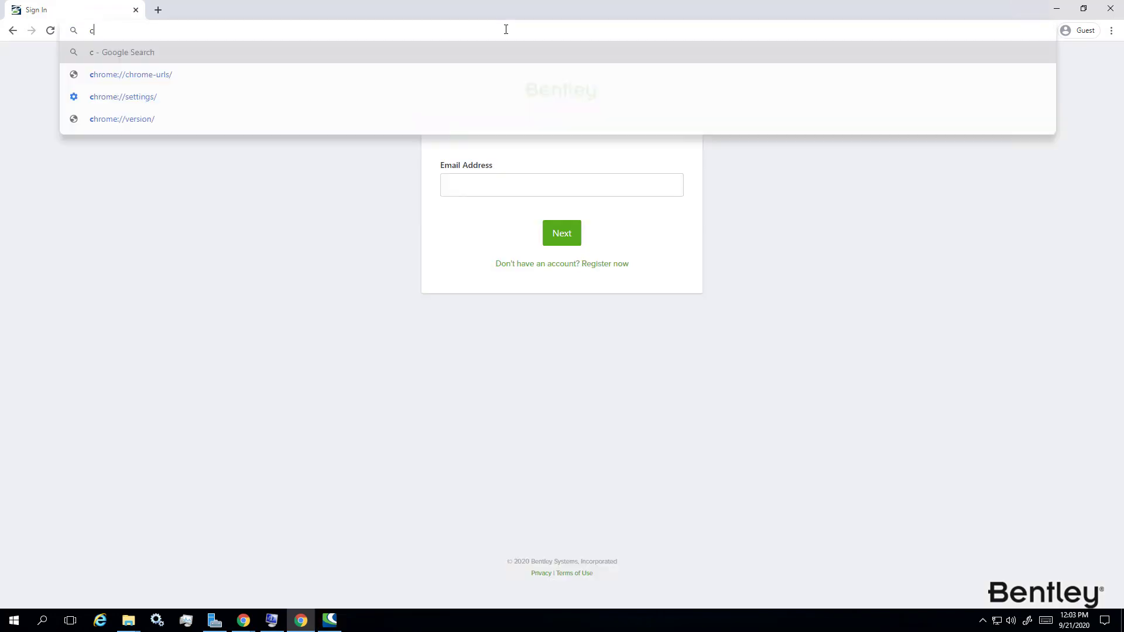
type("entley.com")
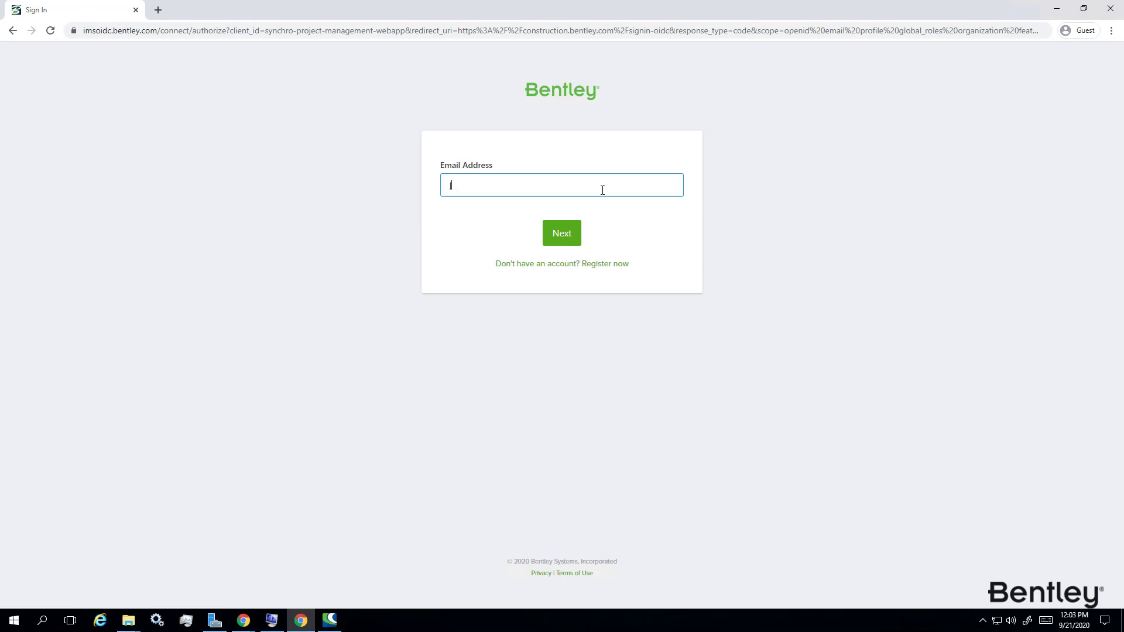
key("Return")
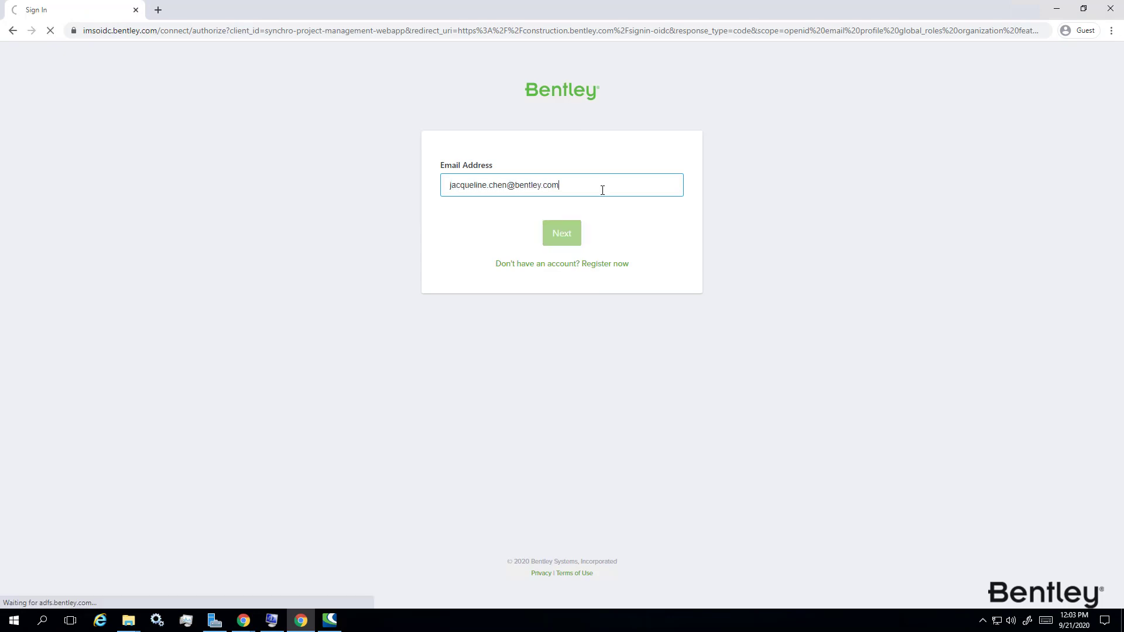
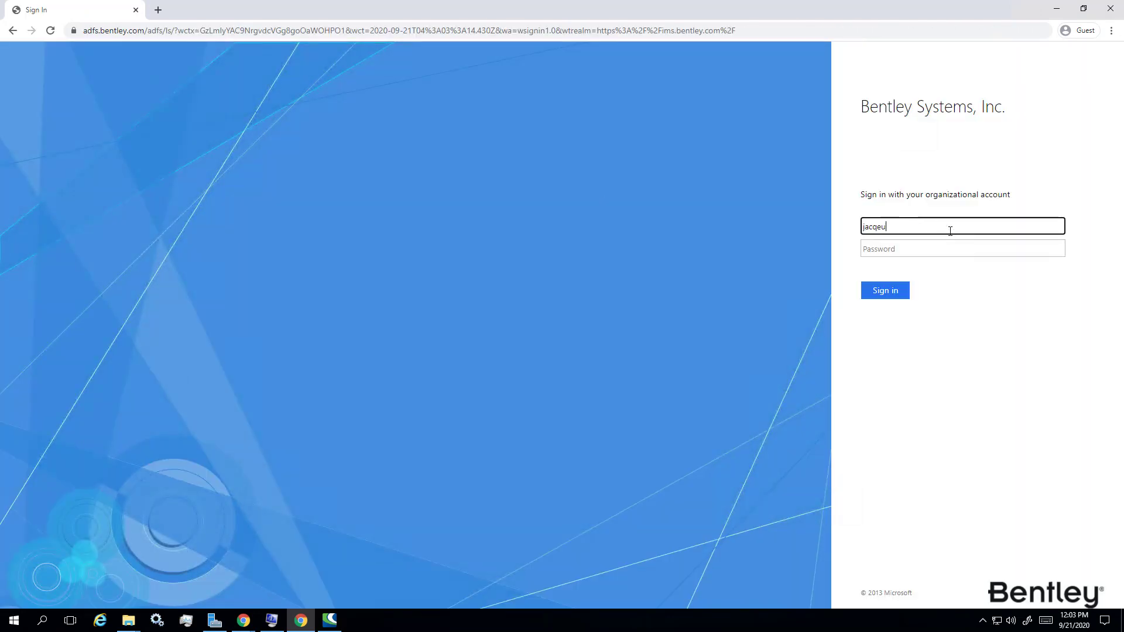
Enter the account username and password on the organization's sign-in page.
key("Tab")
type("•")
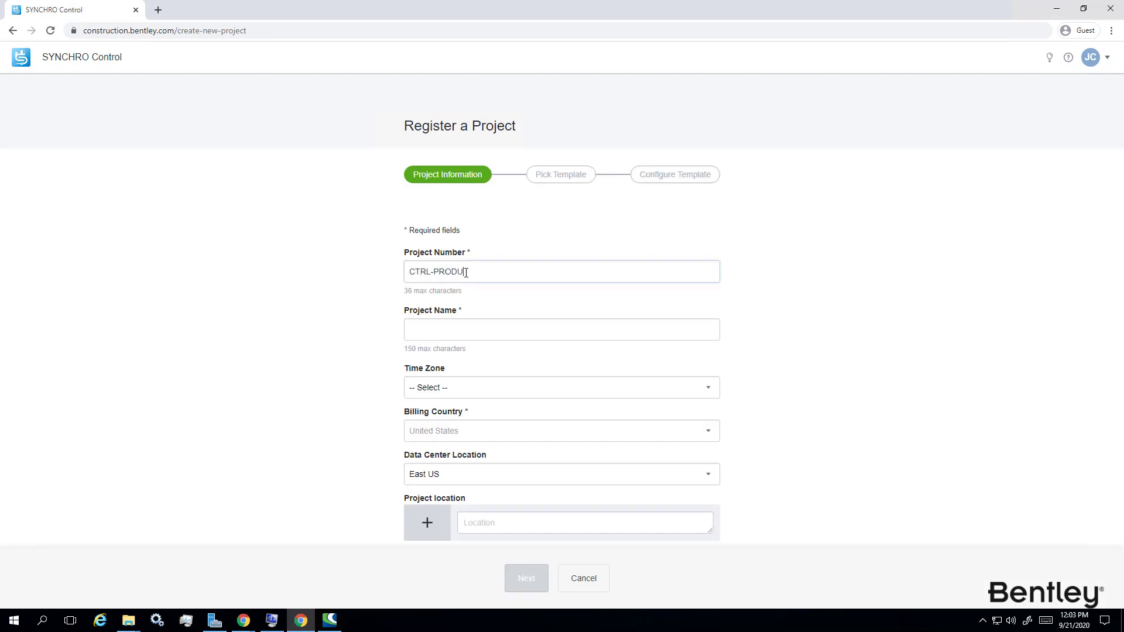
Name the project 'SYNCHRO Control Demo Project'.
left_click(462, 329)
type("SYNCHRO Control Demo Proejc")
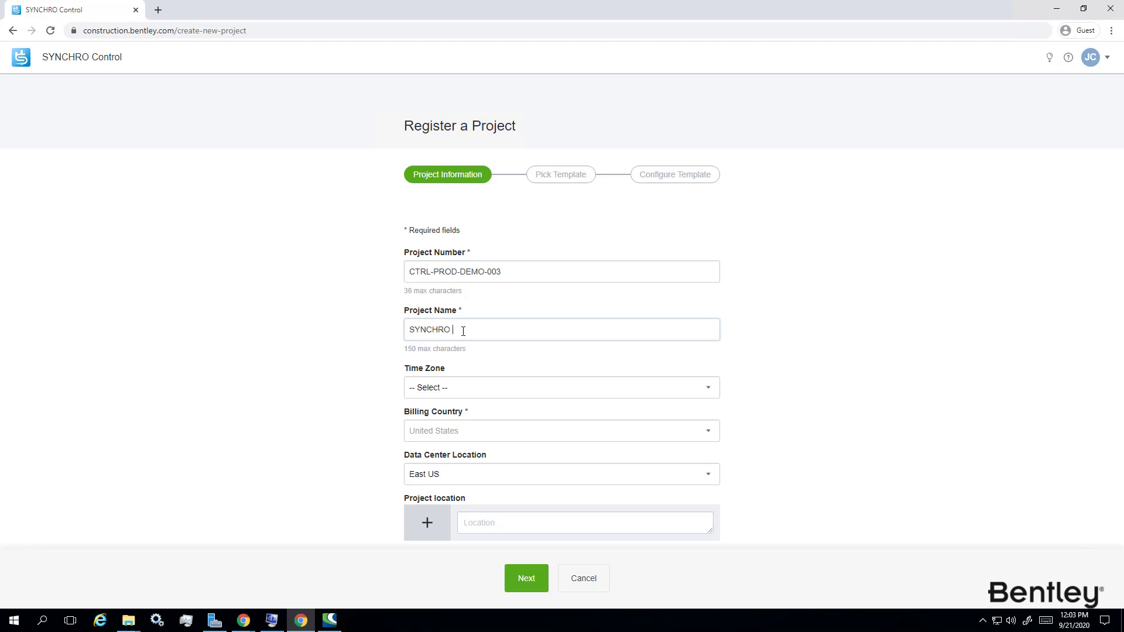
key("BackSpace")
key("BackSpace")
key("BackSpace")
type("ject")
Choose Pacific Time (US & Canada), keep the East US data center, and open the location map.
left_click(451, 394)
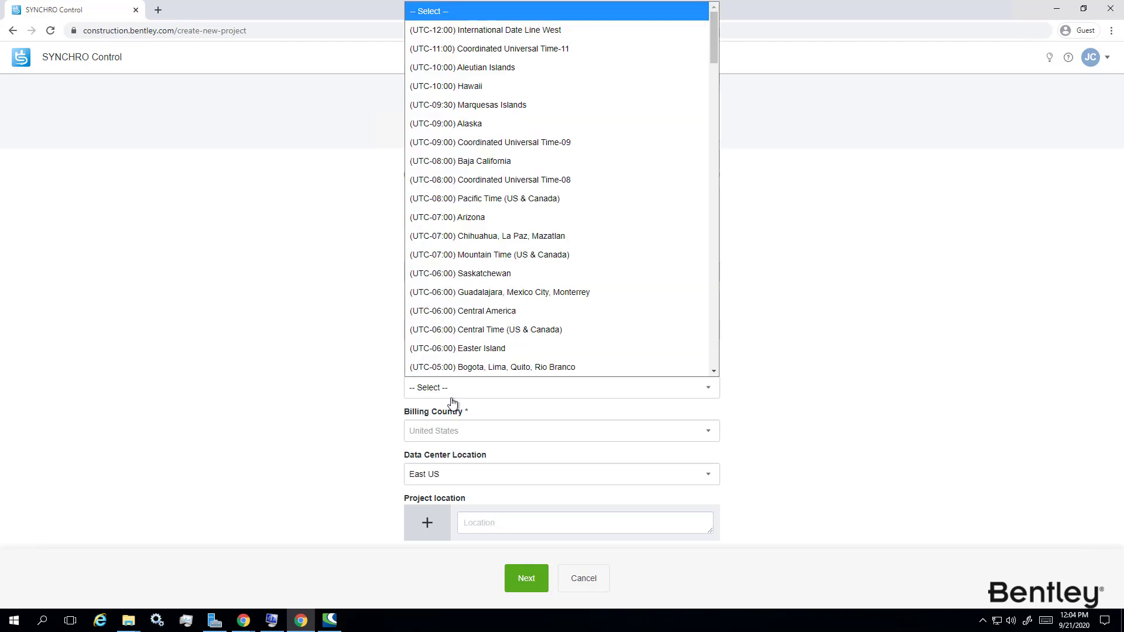
left_click(484, 201)
left_click(522, 475)
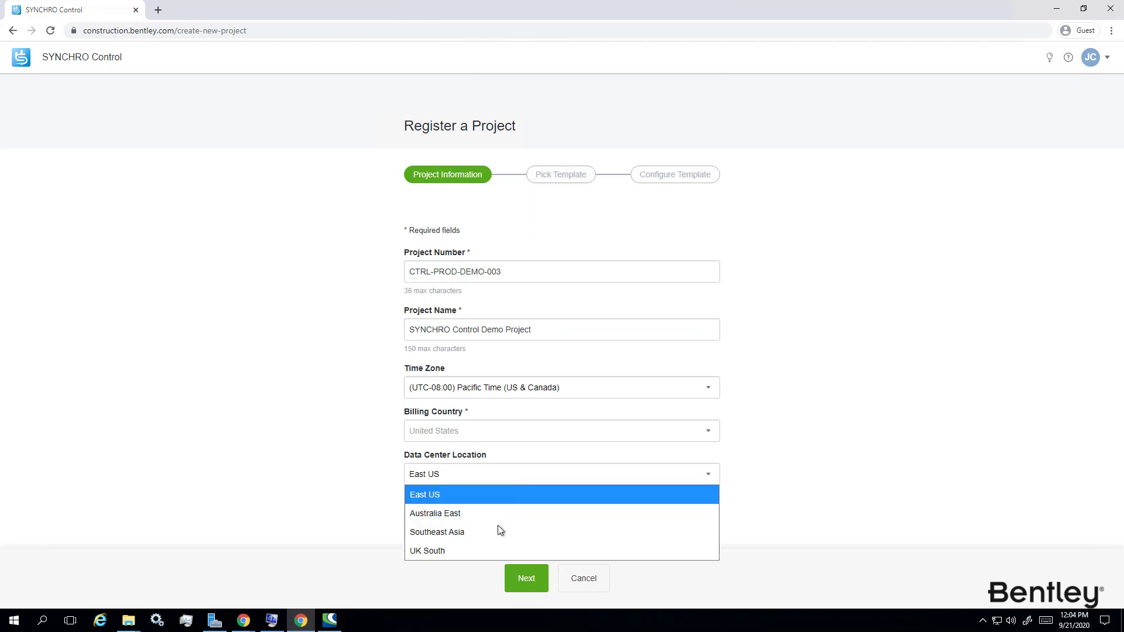
left_click(771, 487)
left_click(428, 523)
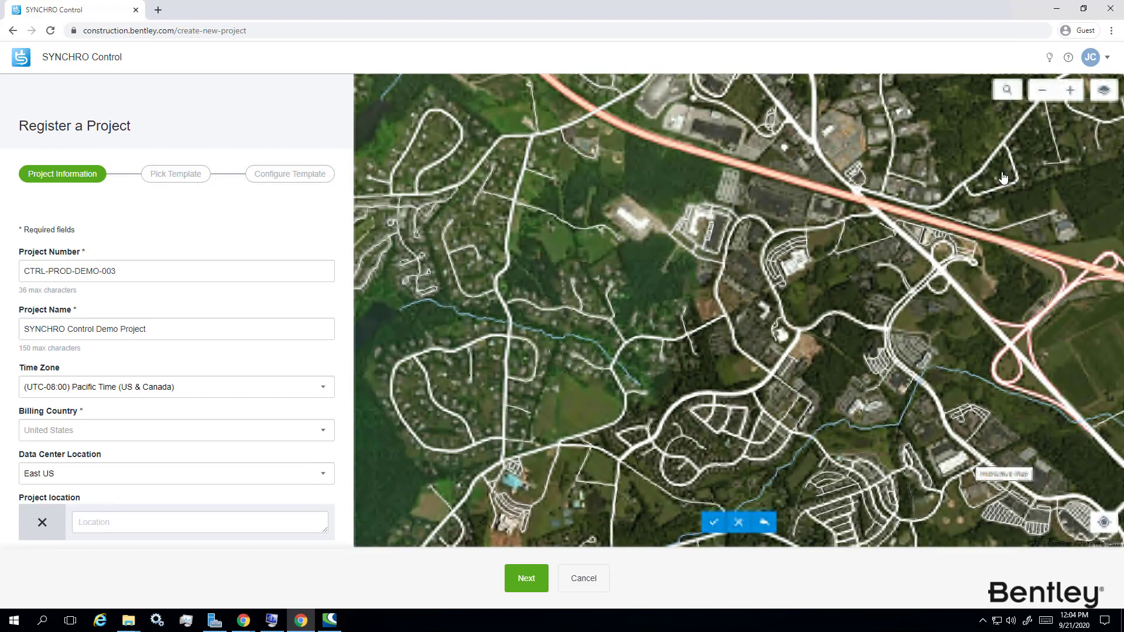
Draw a four-cornered site boundary on the map and confirm it as the project location.
left_click(1005, 98)
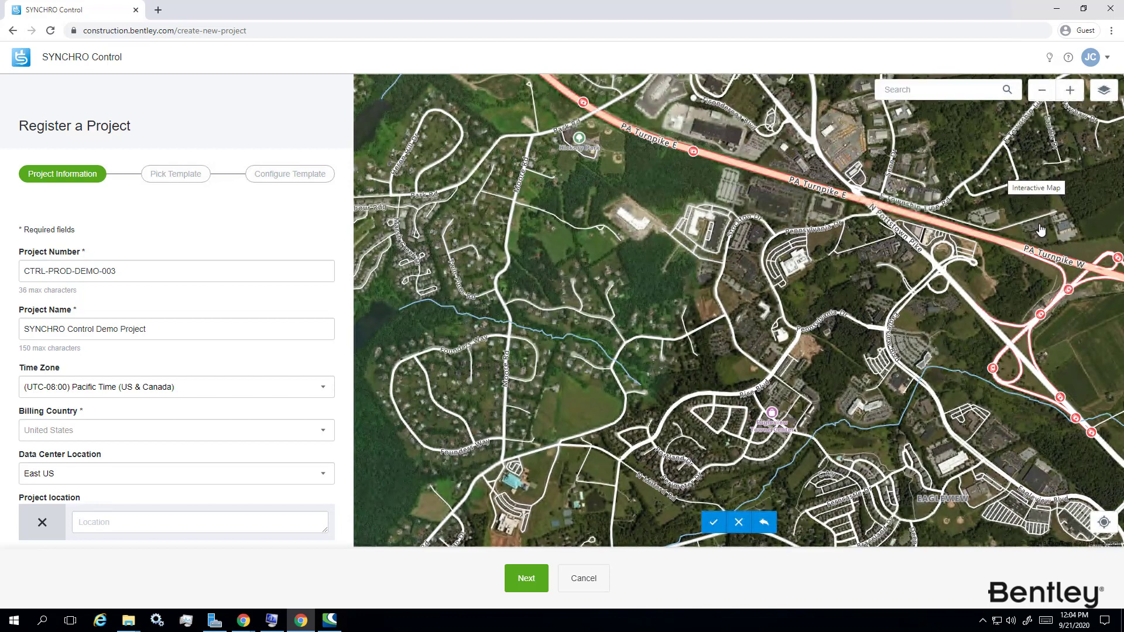
left_click(1102, 98)
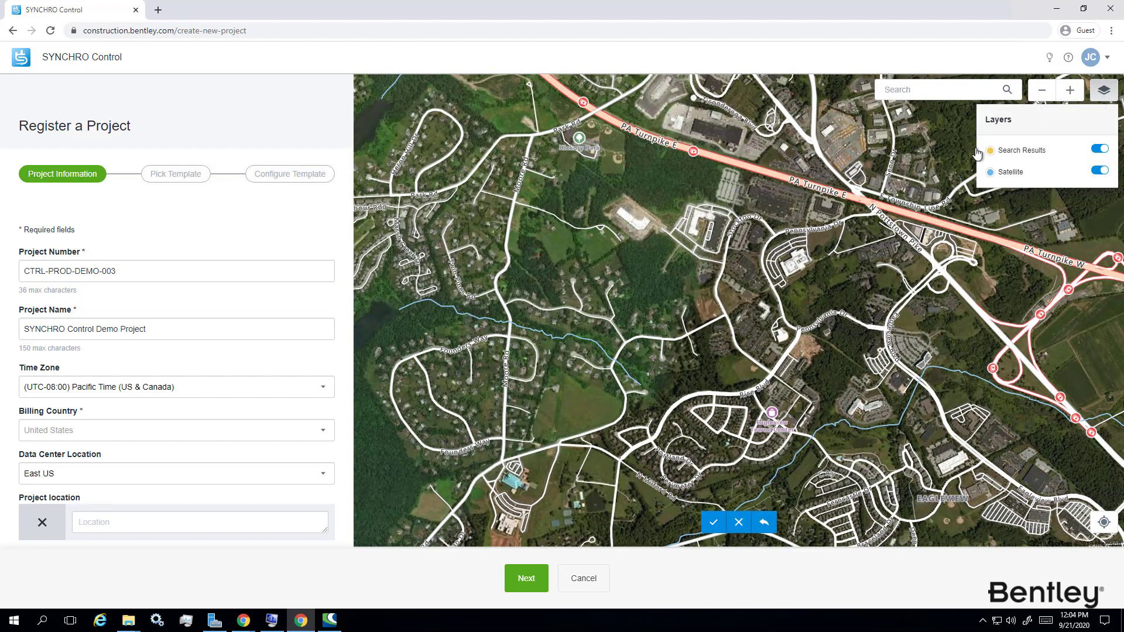
left_click(789, 276)
left_click(833, 257)
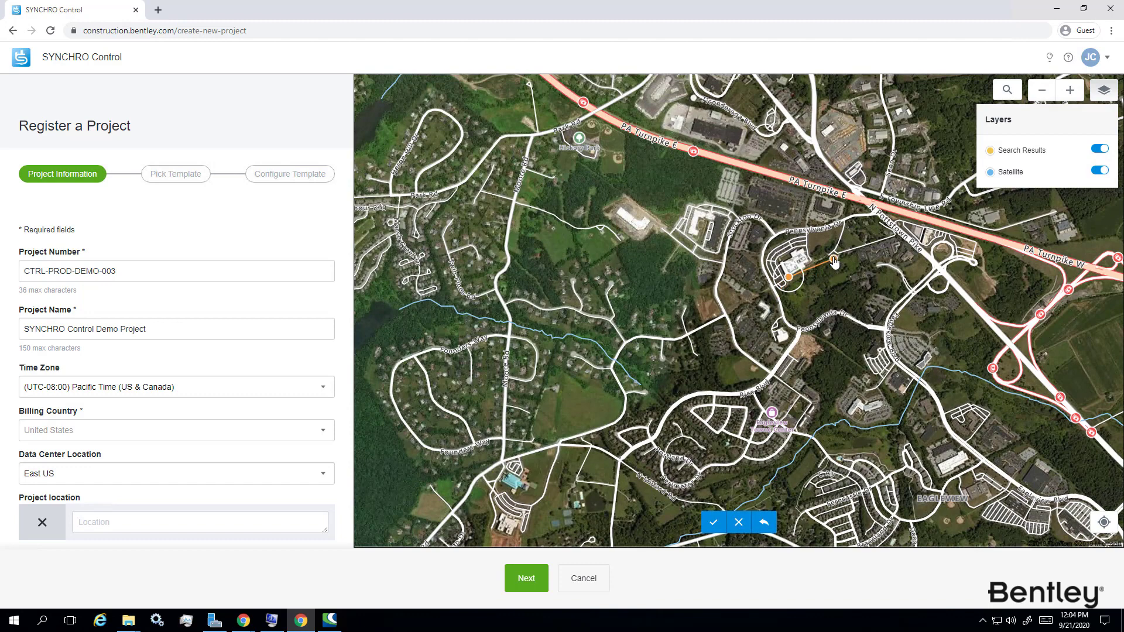
left_click(841, 280)
left_click(851, 299)
left_click(803, 315)
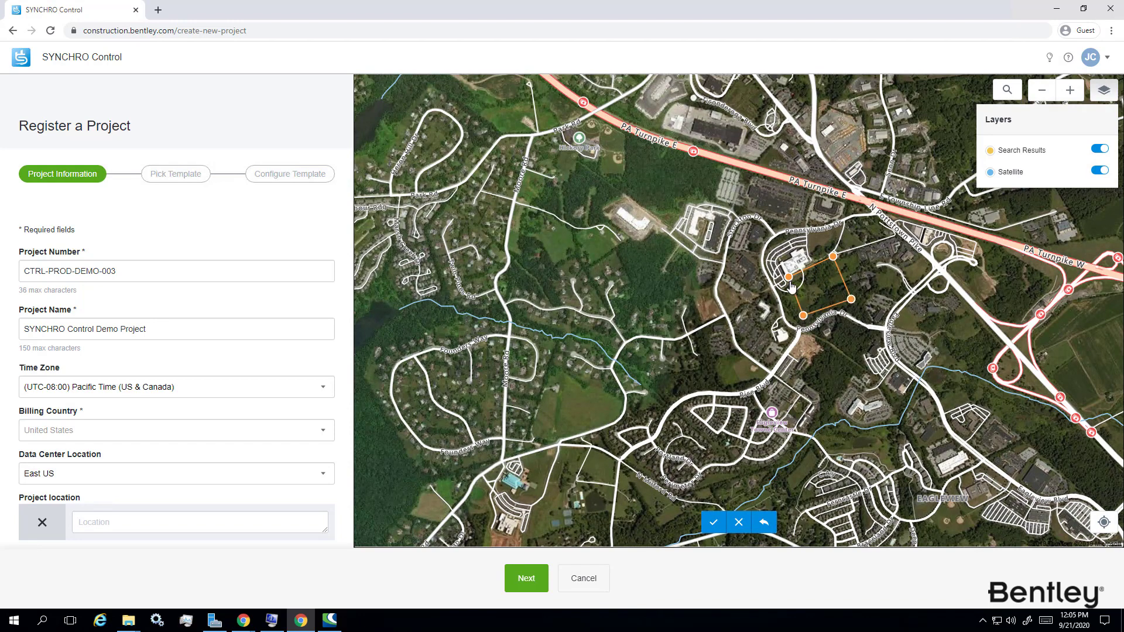
left_click(713, 522)
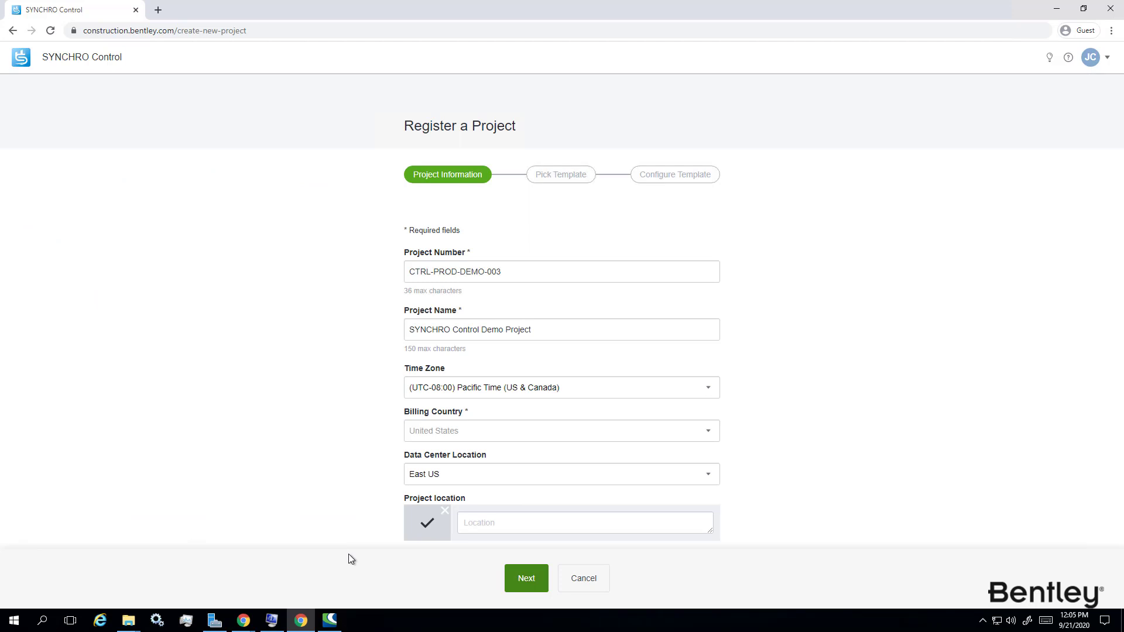
Register CTRL-PROD-DEMO-003 with the Standard Construction Template and go to its home page.
left_click(526, 579)
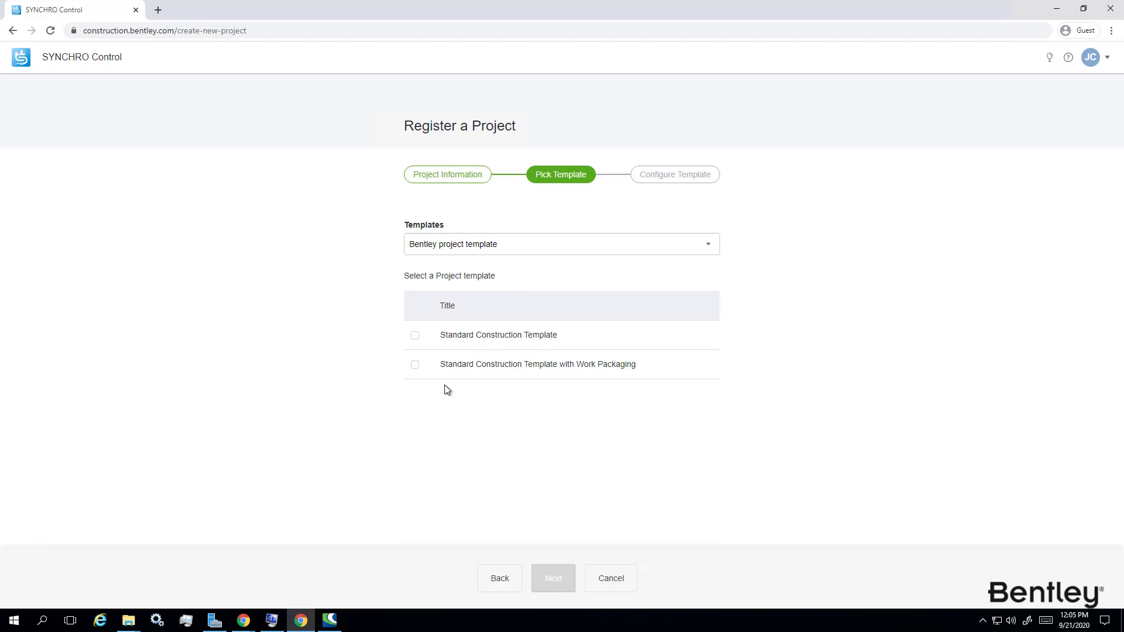
left_click(417, 339)
left_click(553, 586)
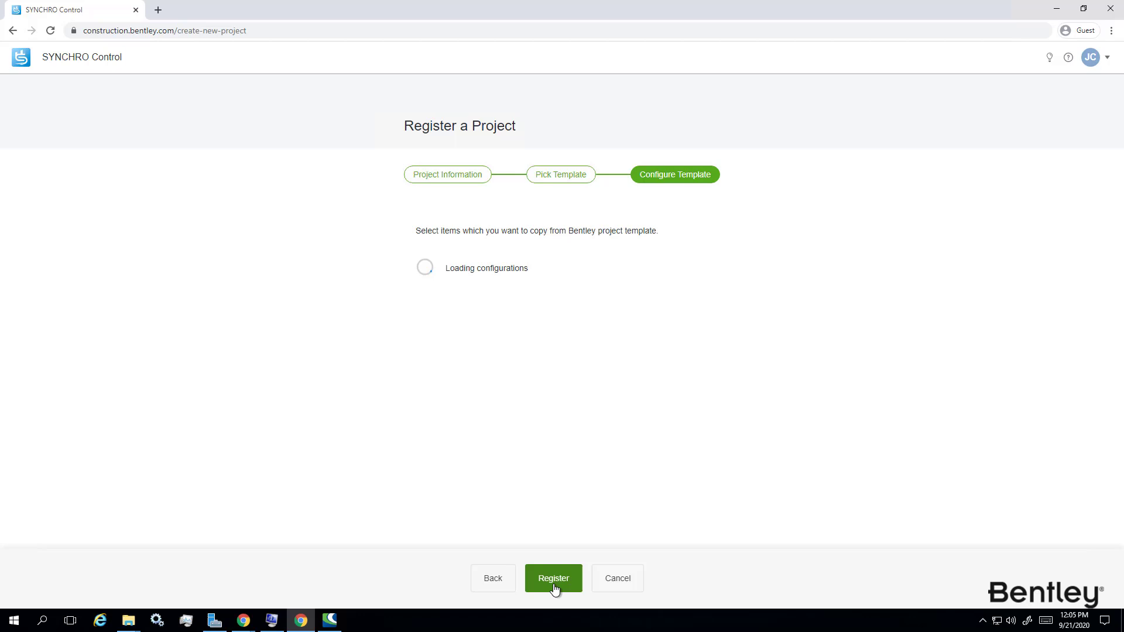
left_click(555, 588)
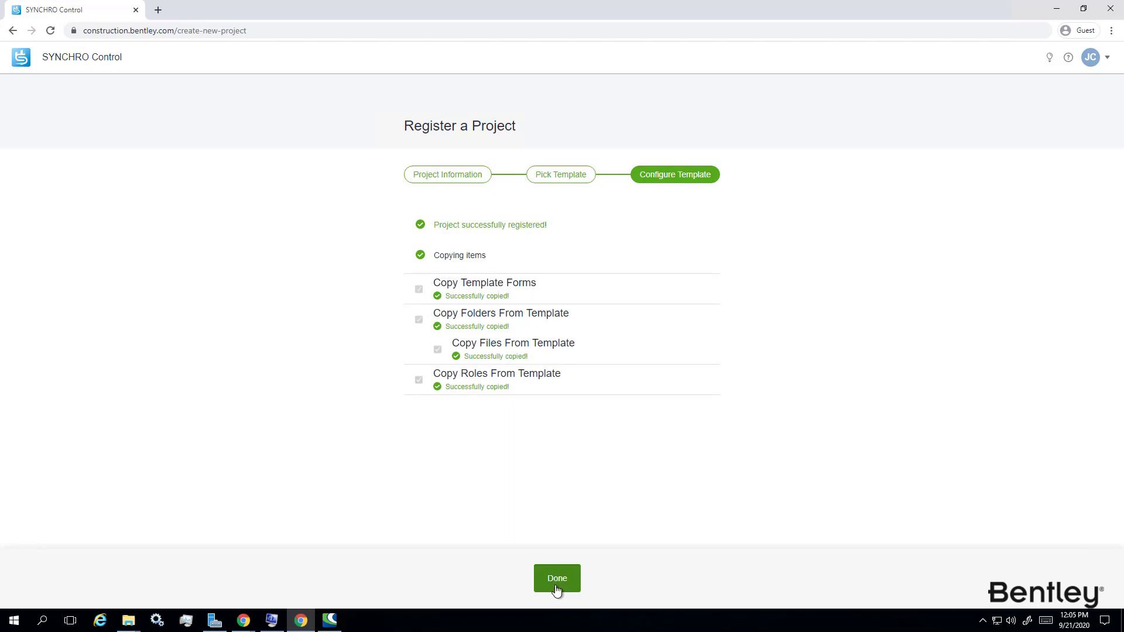
left_click(557, 578)
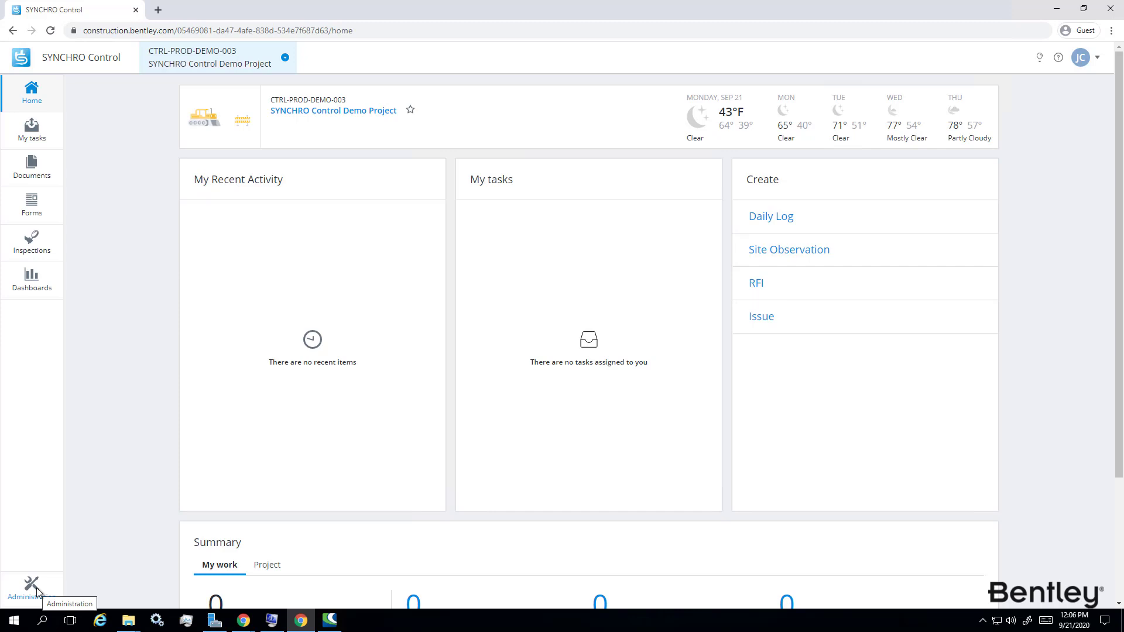
Open Administration's iModel importer page and start creating a new iModel.
left_click(36, 591)
left_click(110, 265)
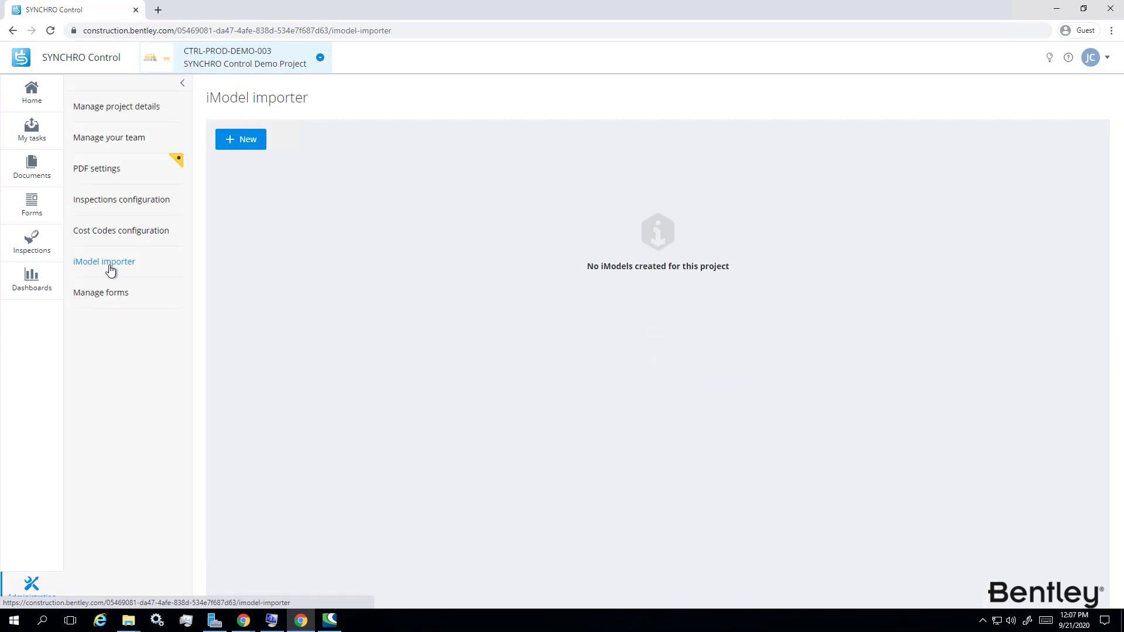
left_click(245, 143)
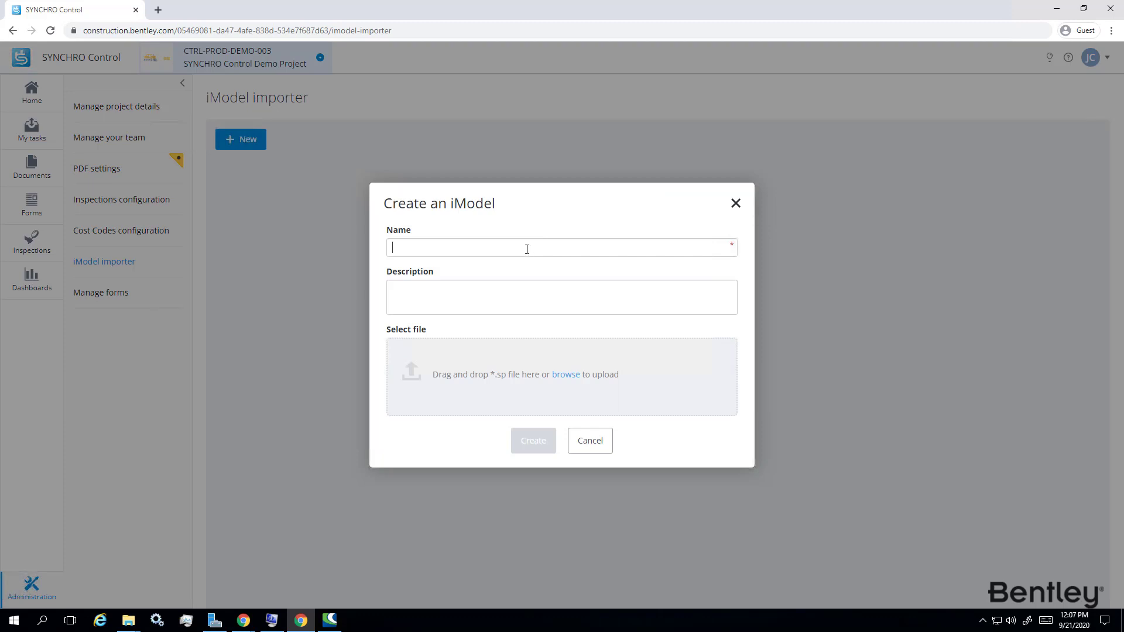
Name the iModel 'Delivery Plant', upload Refinery Plant from Sample 6.2 SPs, and create it.
left_click(527, 248)
type("Delivery Plant")
key("Tab")
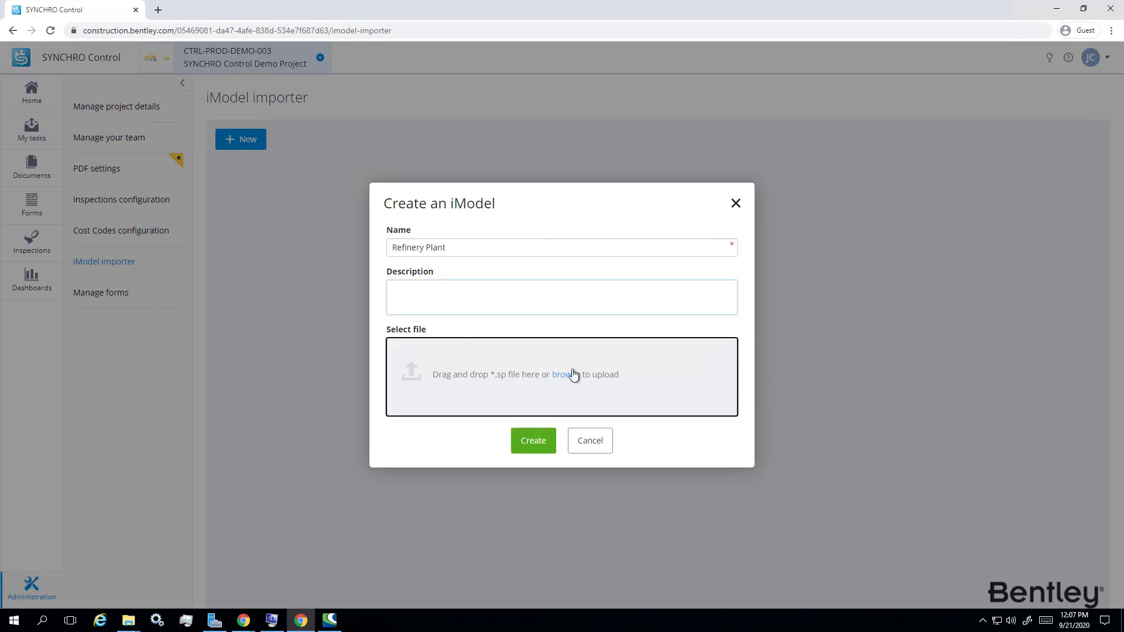
left_click(565, 374)
double_click(517, 203)
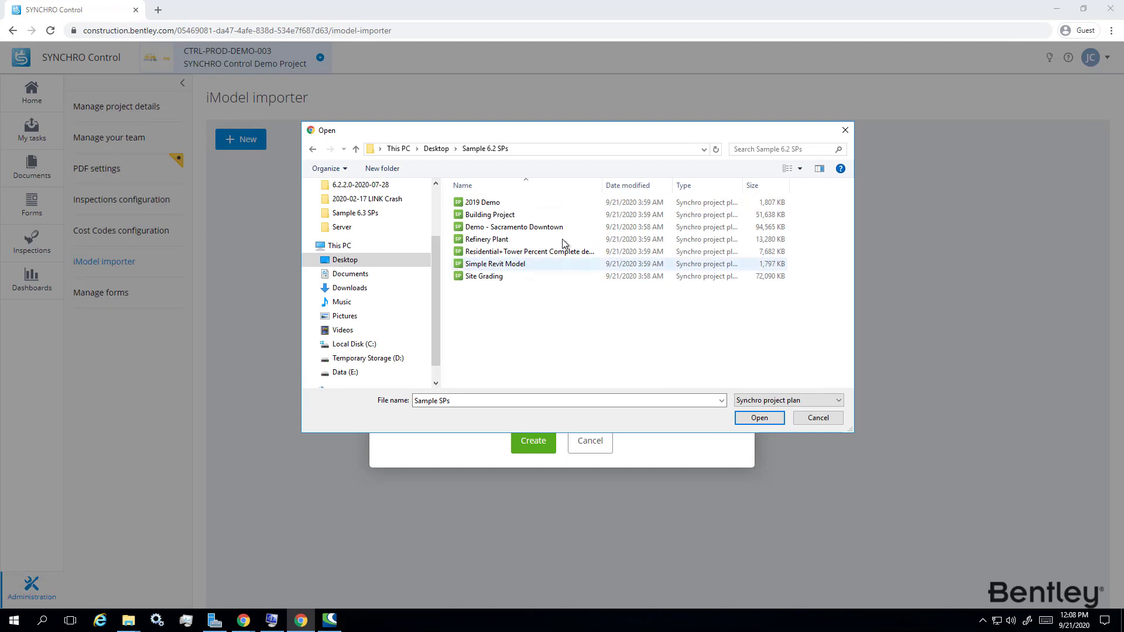
double_click(487, 238)
left_click(532, 462)
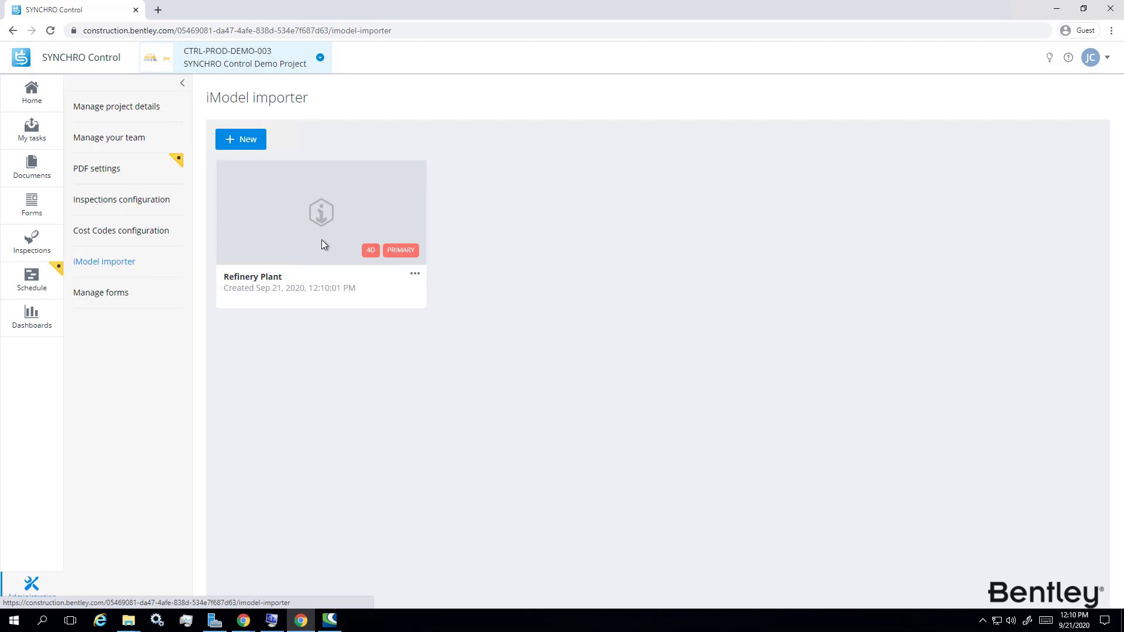
Show the Refinery Plant model and 4D timeline on My tasks, dismissing the mail notice and element tools.
left_click(397, 259)
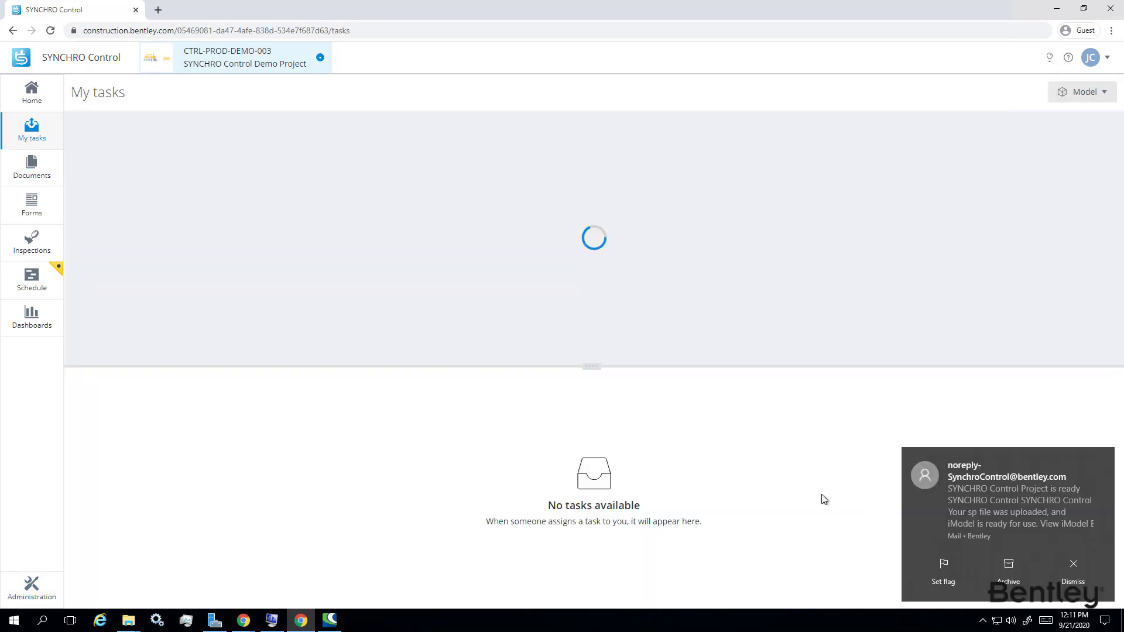
left_click(1072, 563)
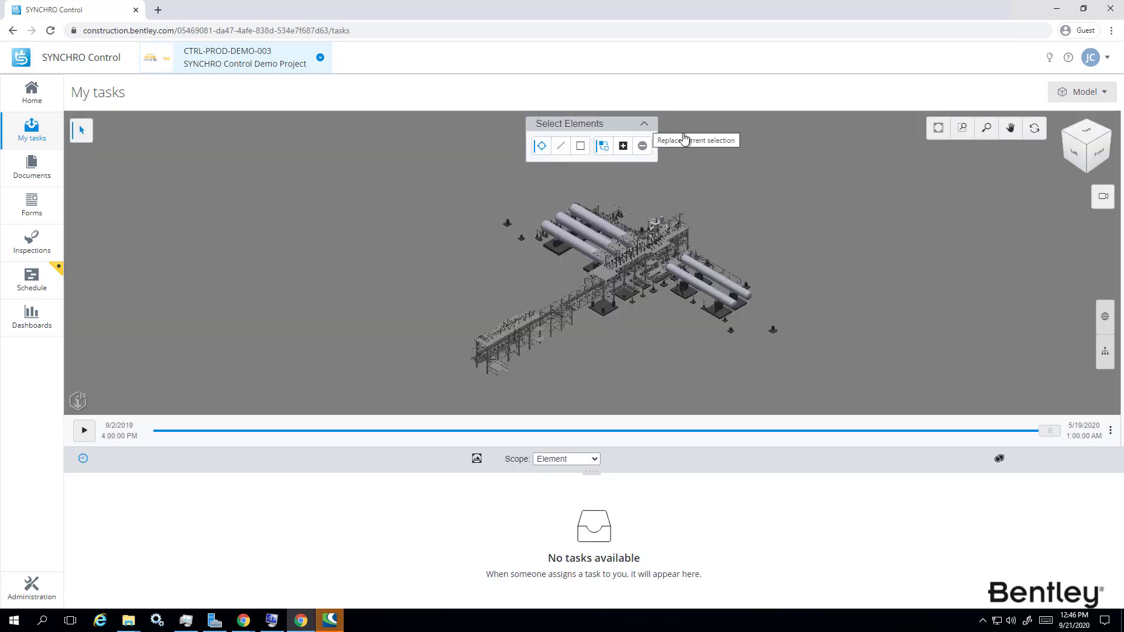
left_click(648, 126)
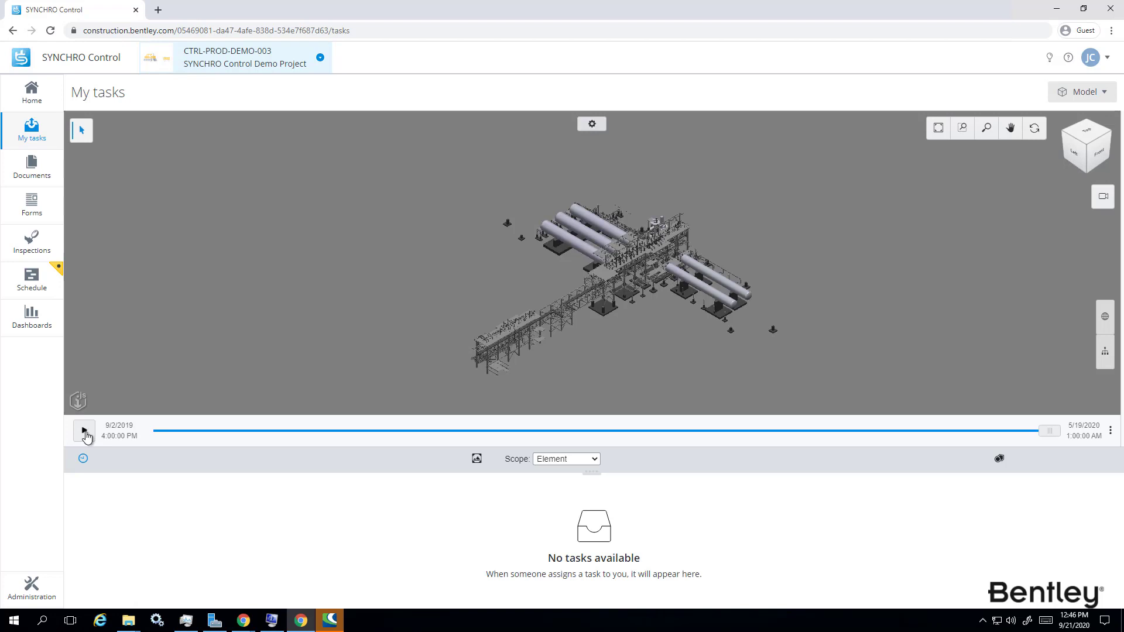
Play the Refinery Plant 4D sequence, then open the Schedule page's Gantt chart.
left_click(84, 432)
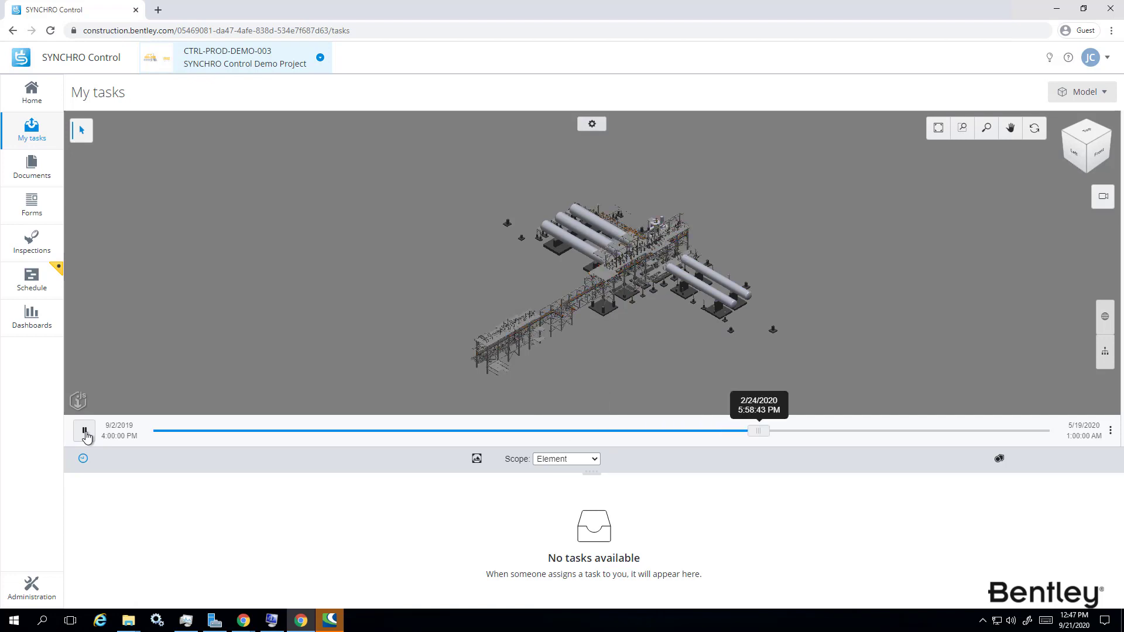
left_click(31, 280)
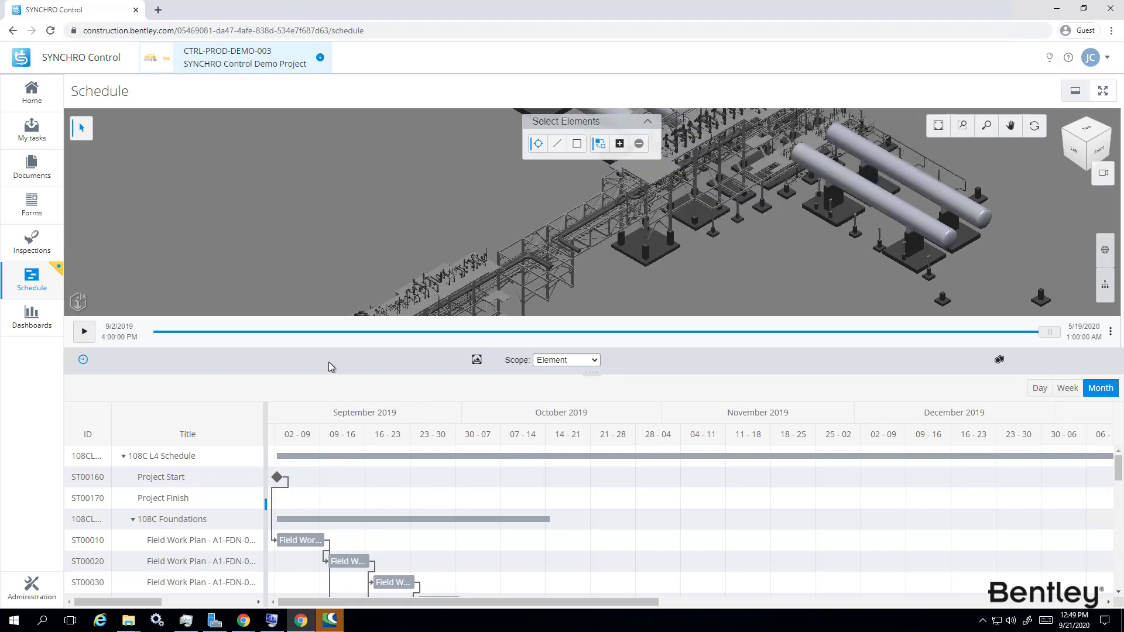
Enlarge the 3D view and widen the grid to show start date, end date and duration.
left_click_drag(584, 390, 578, 429)
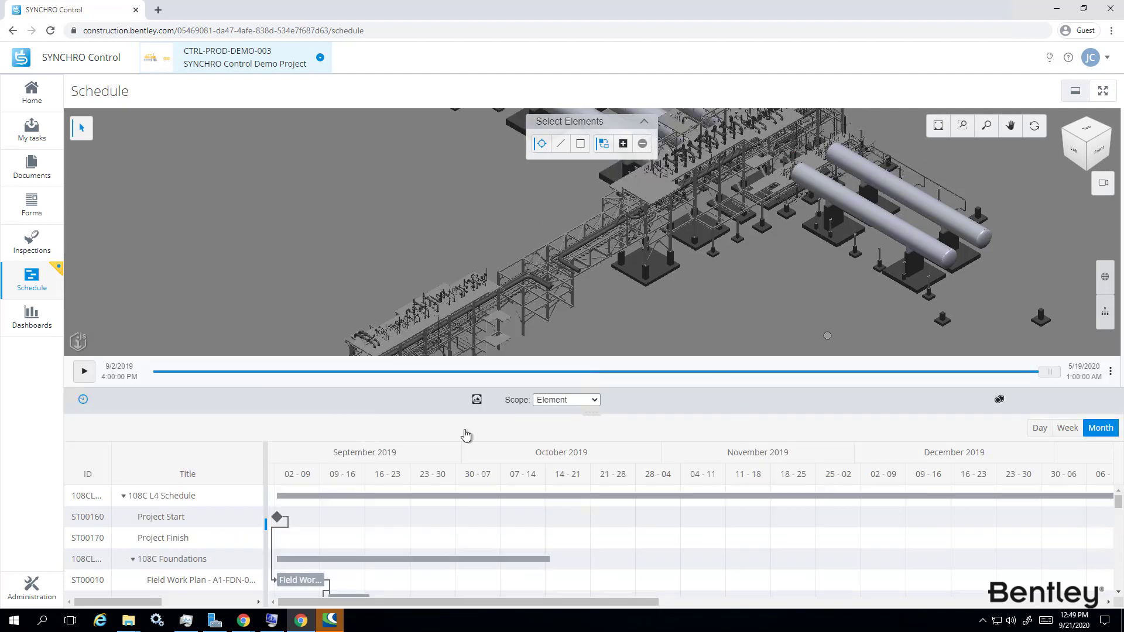
left_click_drag(267, 482, 519, 490)
scroll(357, 573, "down", 5)
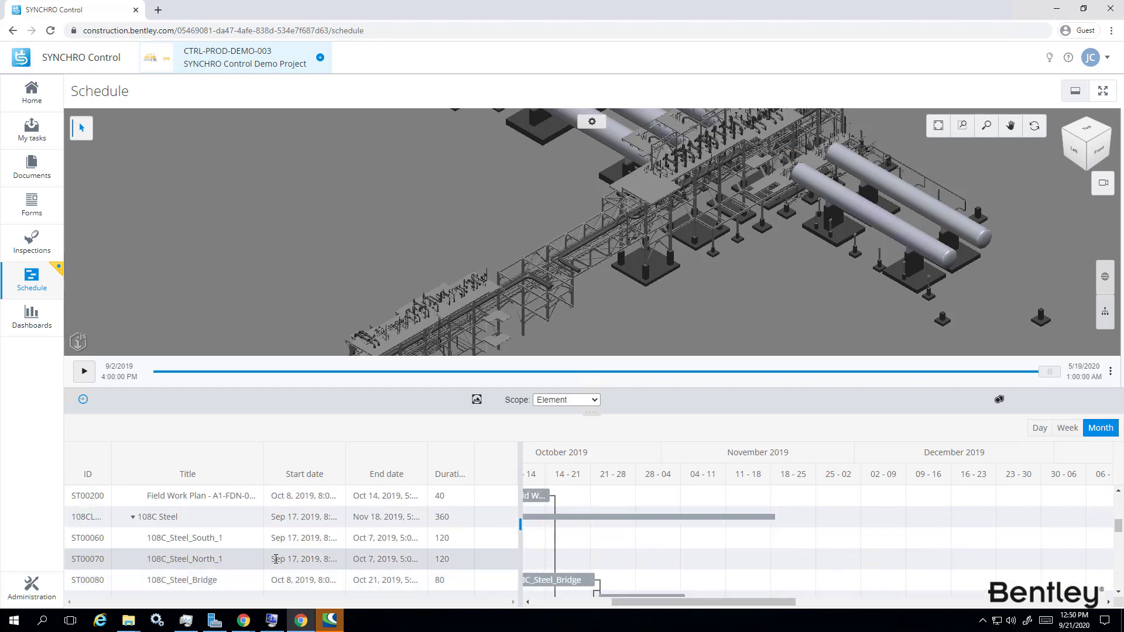
Review task ST00070's start dates, finish dates and constraints, then maximize and restore the viewer split.
left_click(275, 559)
left_click(918, 443)
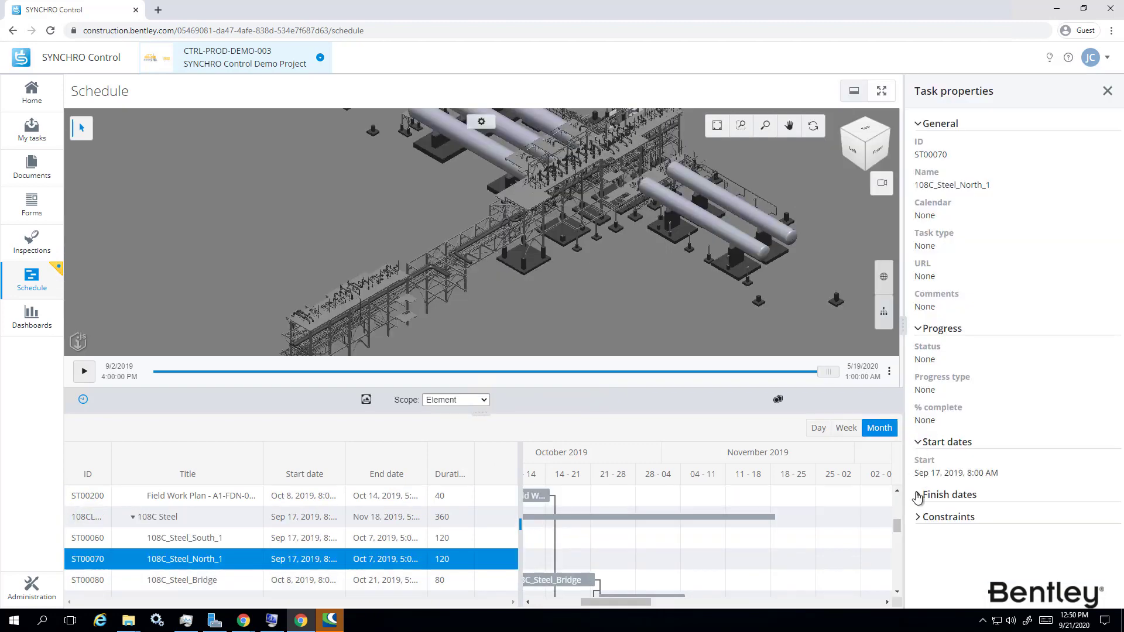
left_click(918, 497)
left_click(918, 549)
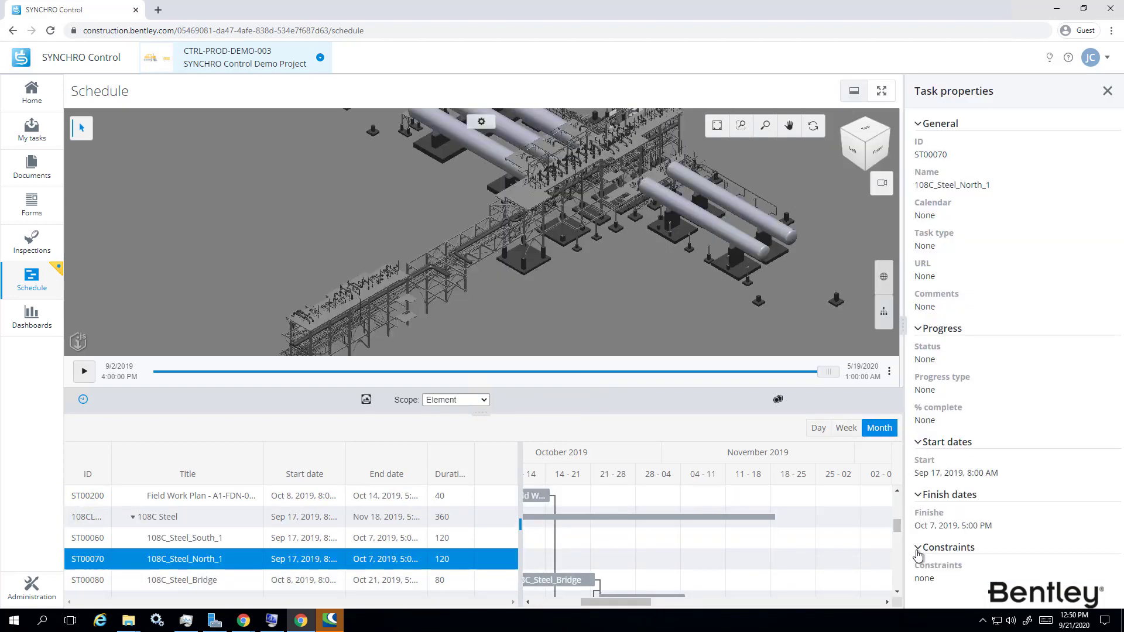
left_click(1108, 92)
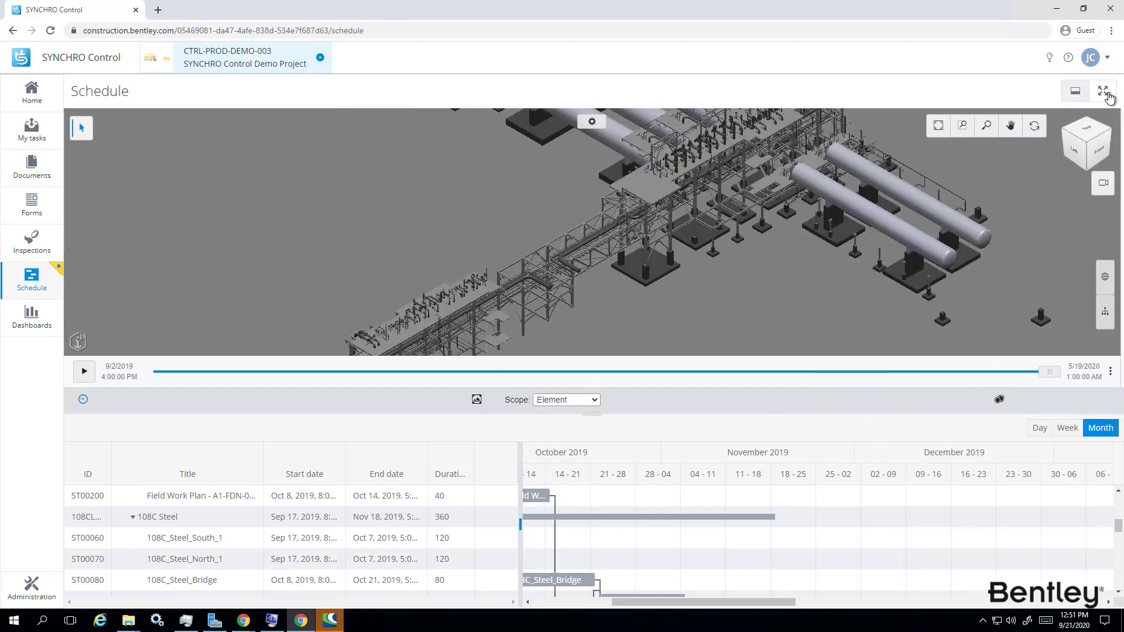
left_click(1107, 94)
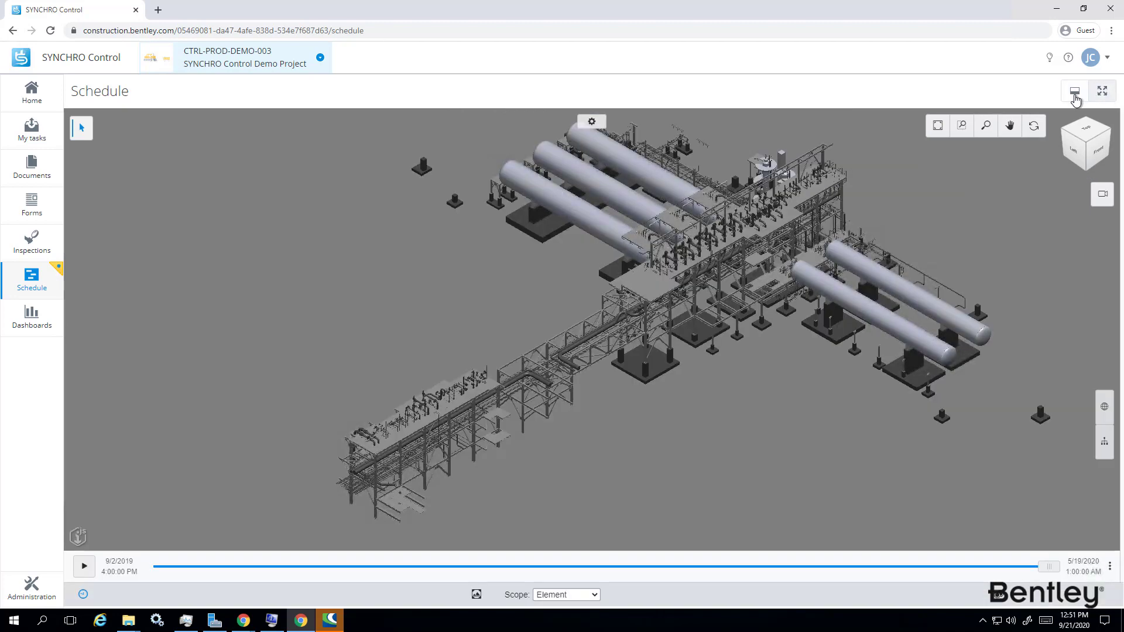
left_click(1075, 95)
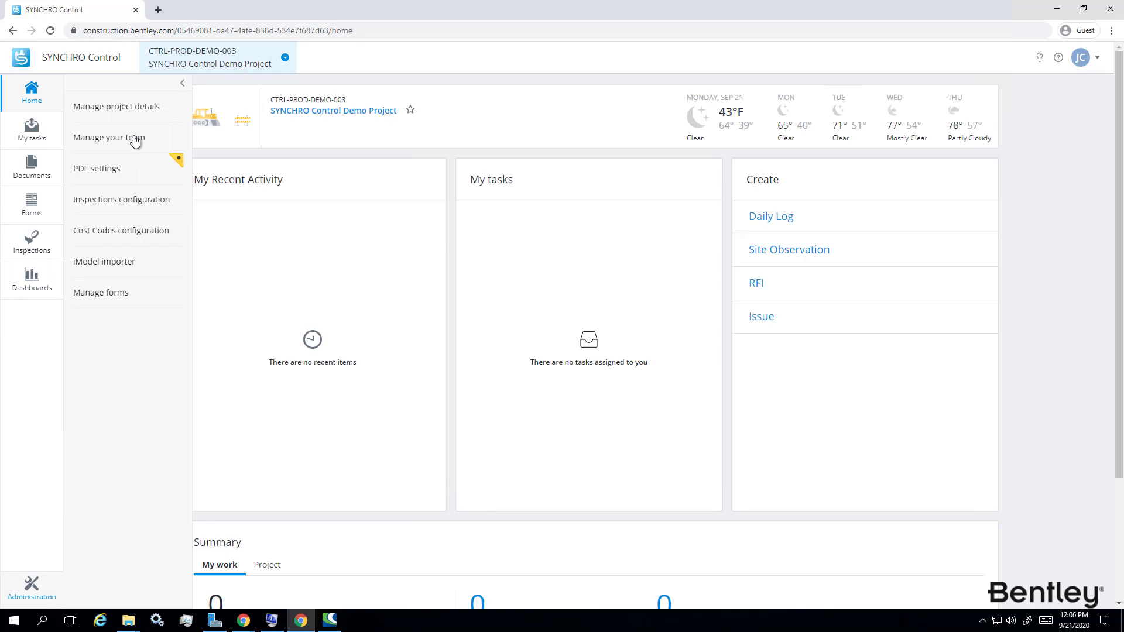
Open and close the project details unsaved, then go to the Manage your team page.
left_click(135, 111)
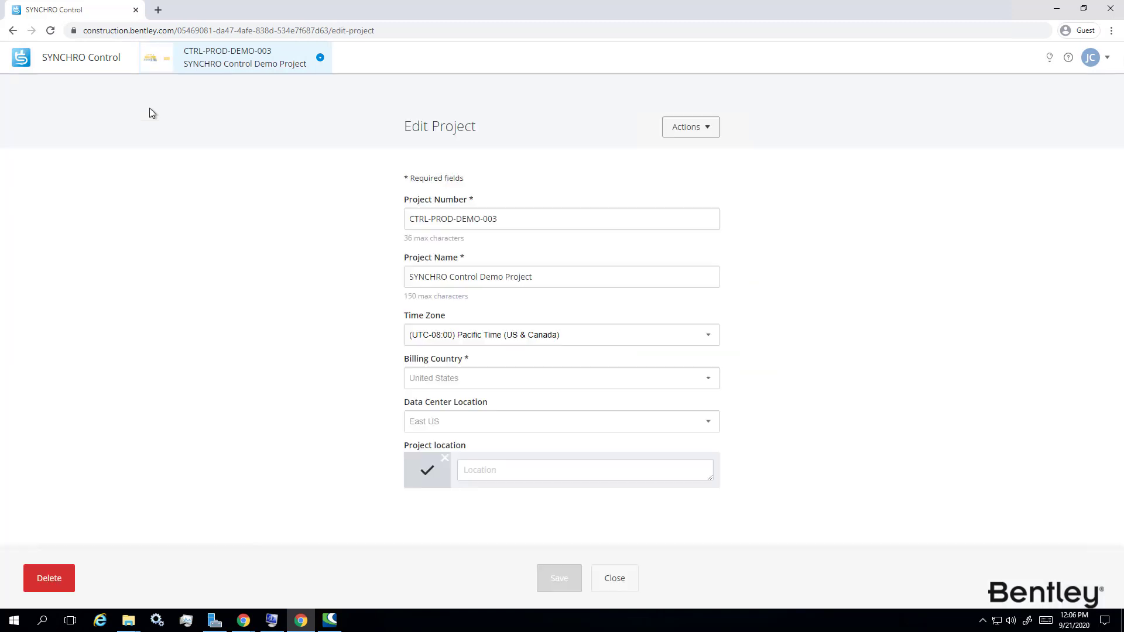
left_click(617, 585)
left_click(32, 585)
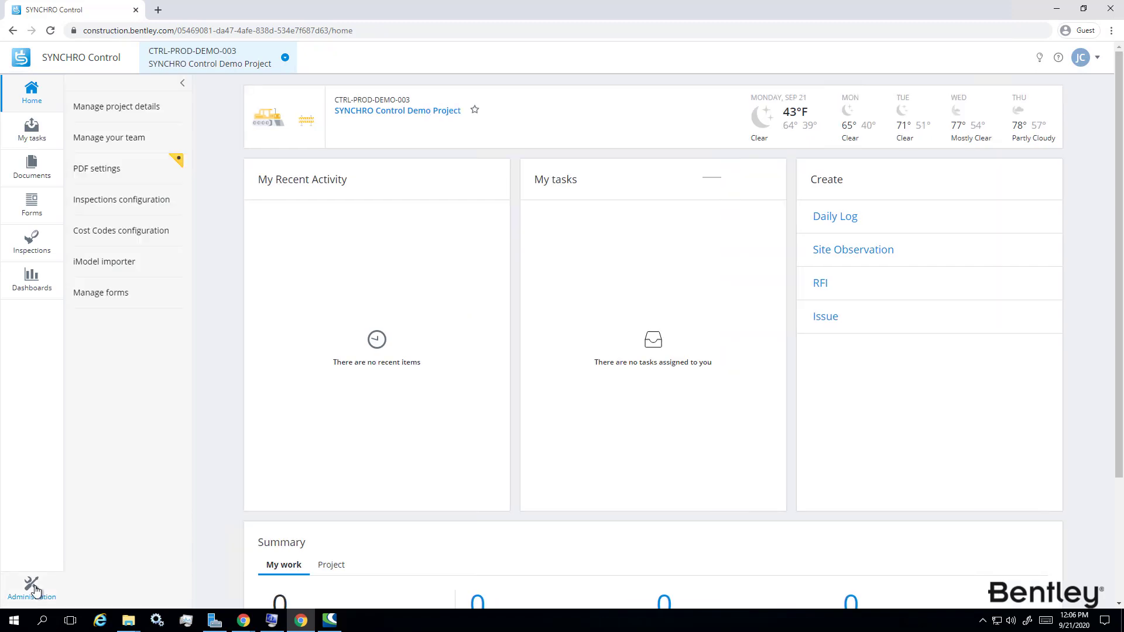
left_click(123, 138)
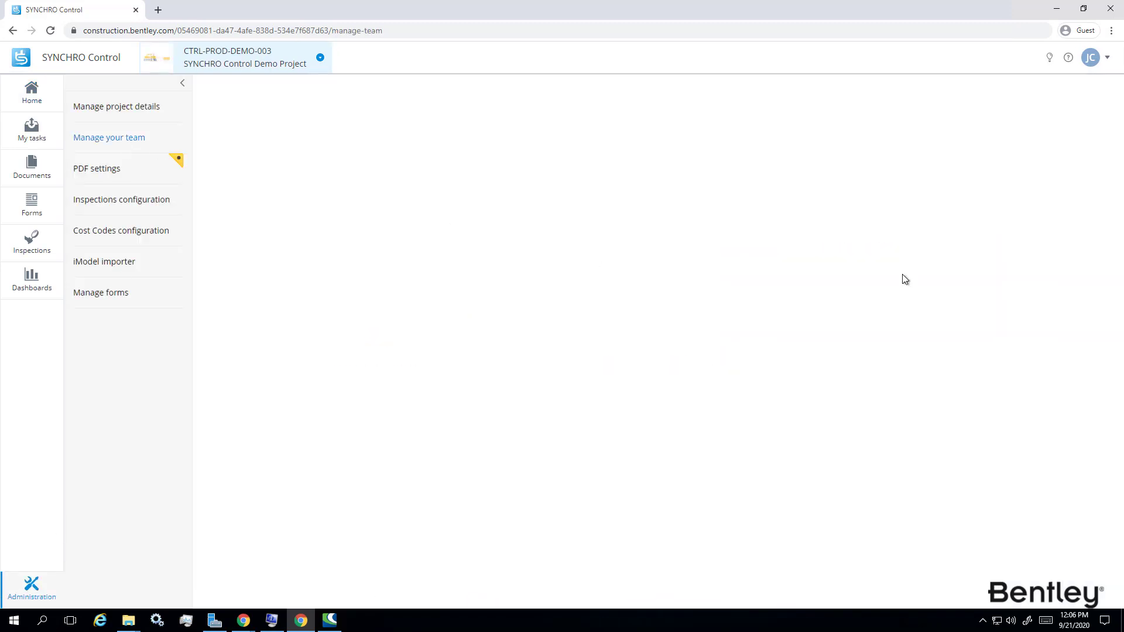
Search for the first user by name and add them to the team with the Admin role.
left_click(345, 136)
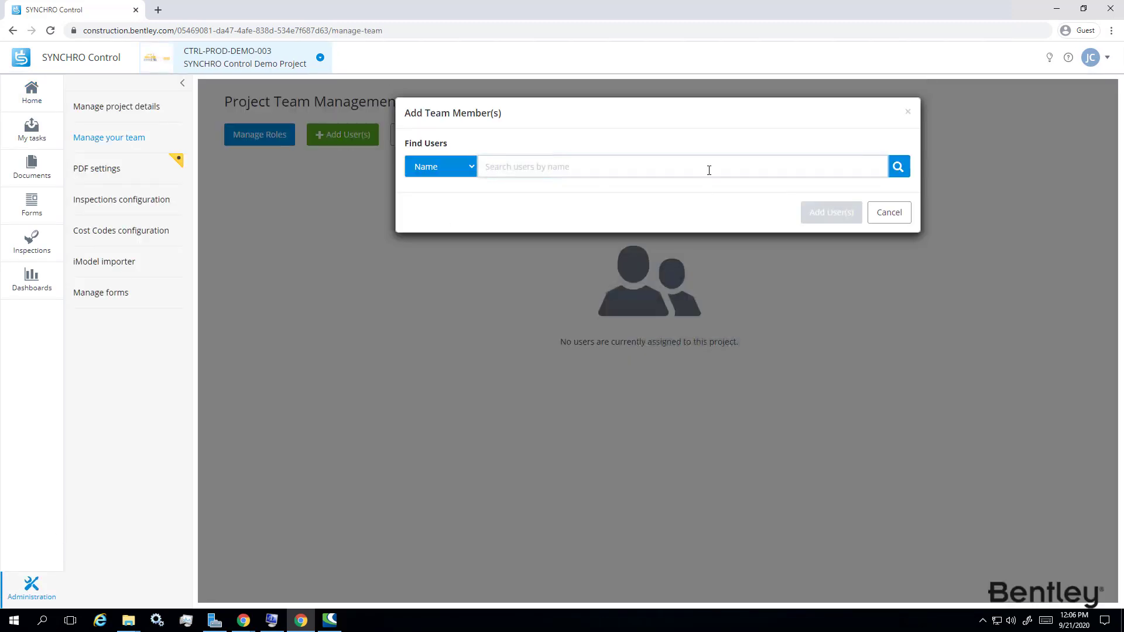
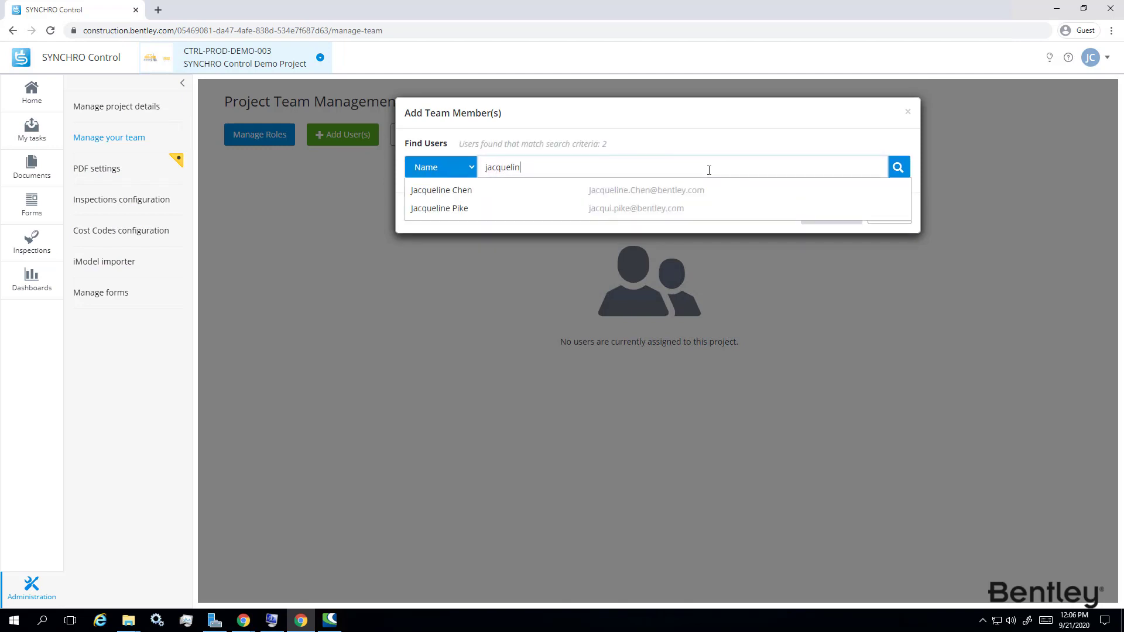
left_click(730, 192)
left_click(898, 167)
left_click(904, 237)
scroll(931, 312, "down", 10)
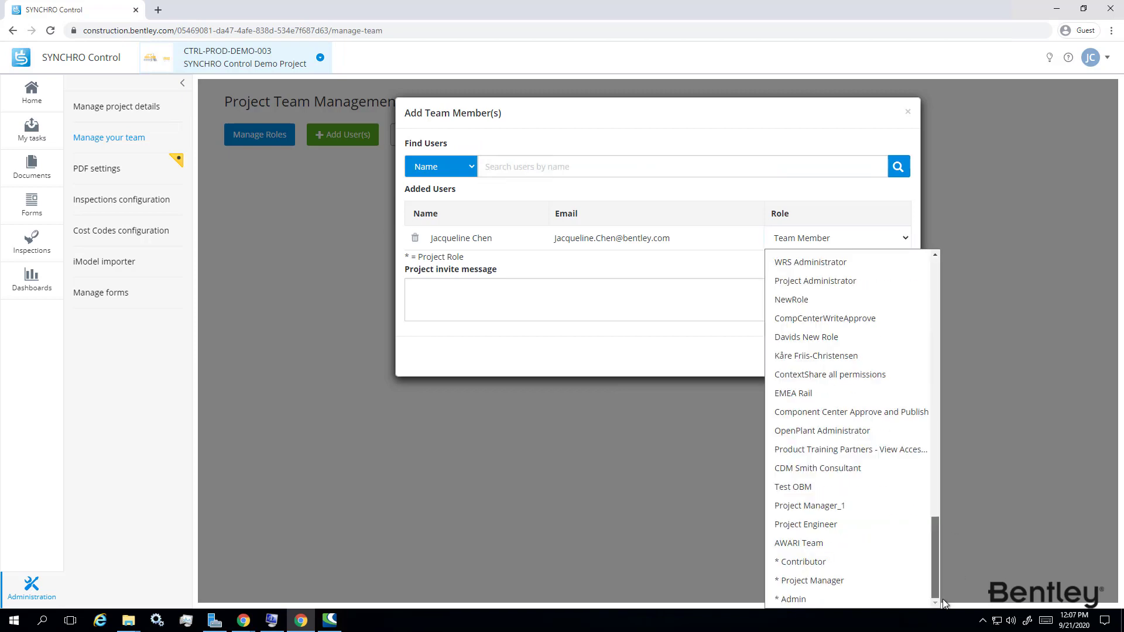
left_click(908, 599)
left_click(831, 356)
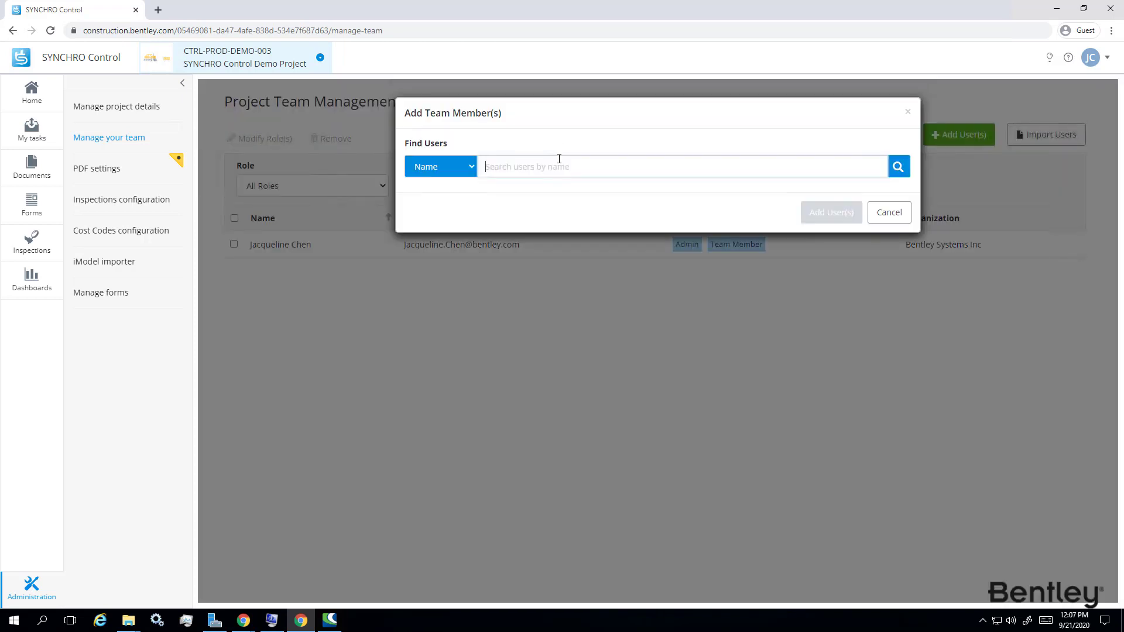
Search for a second user by name and add them to the team as Admin.
type("corey")
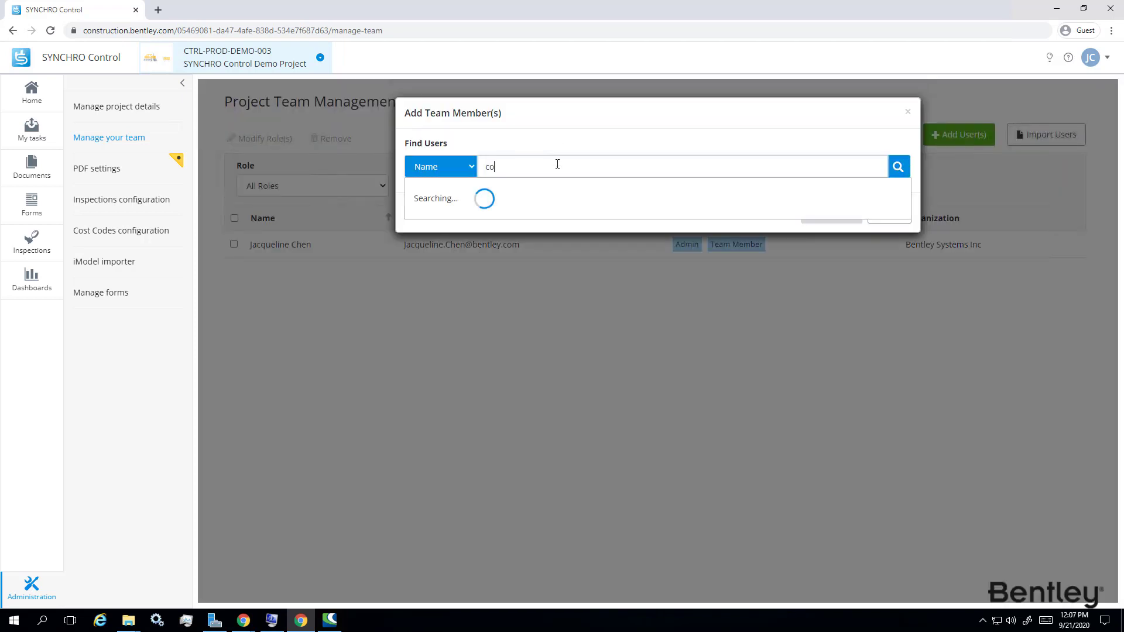
left_click(561, 199)
left_click(900, 168)
left_click(904, 238)
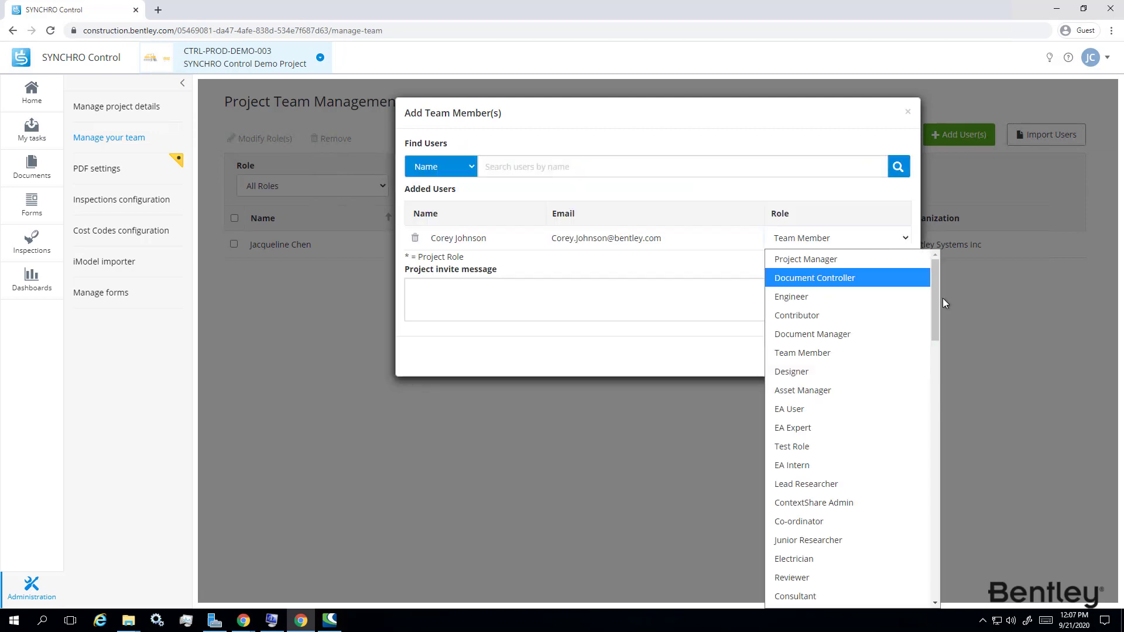
scroll(930, 453, "down", 10)
left_click(867, 599)
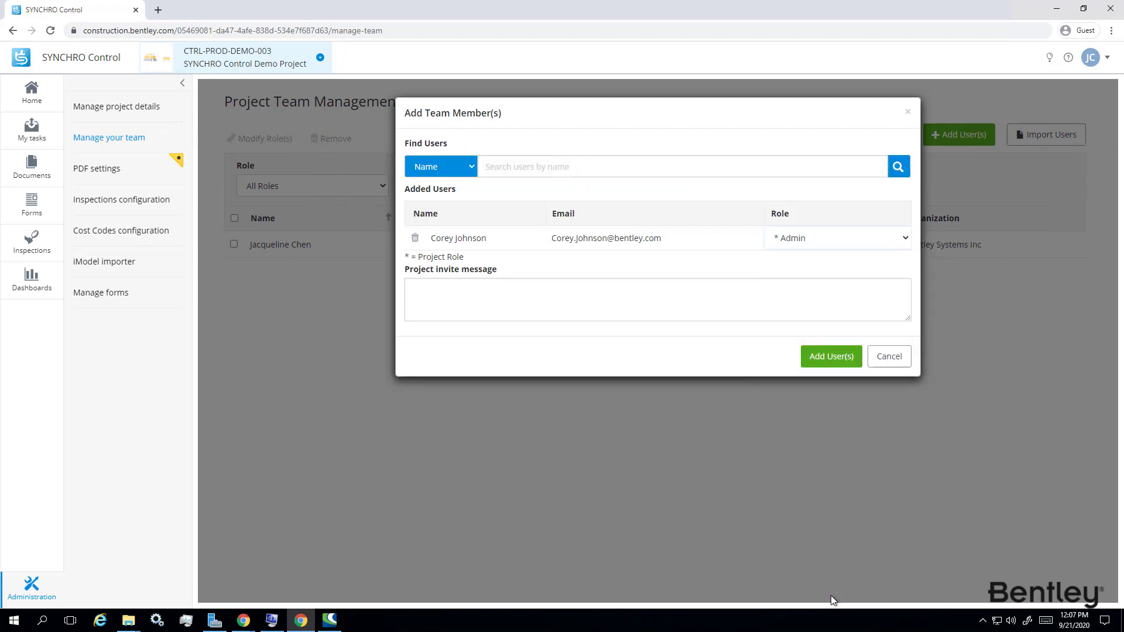
left_click(827, 357)
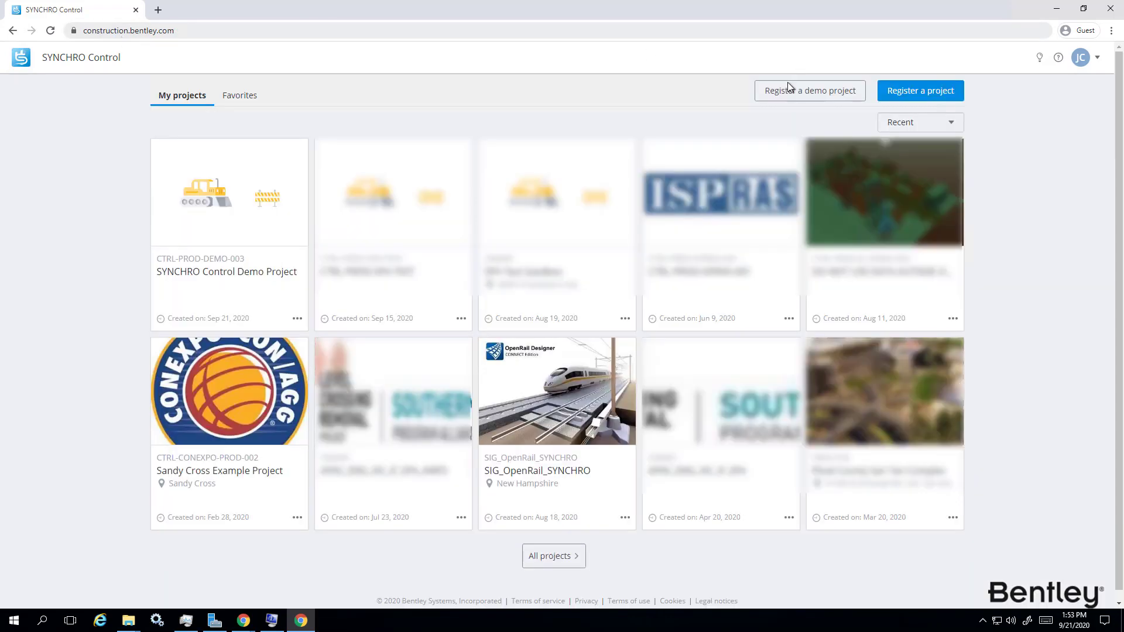
Open the Create demo project form and cancel it, leaving it unfilled.
left_click(789, 91)
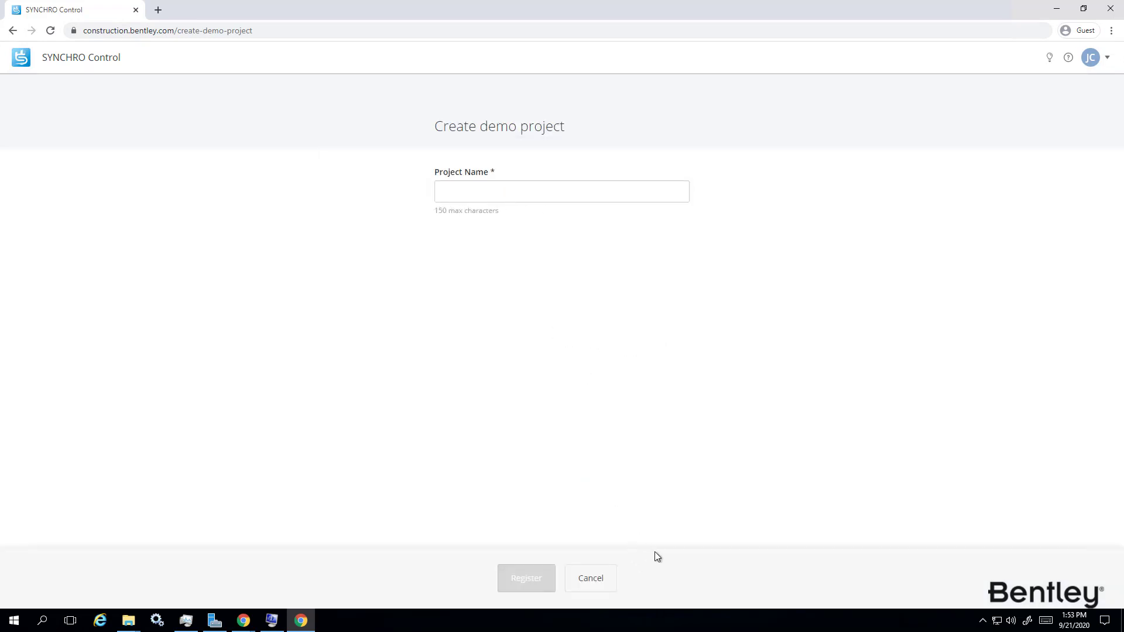
left_click(611, 585)
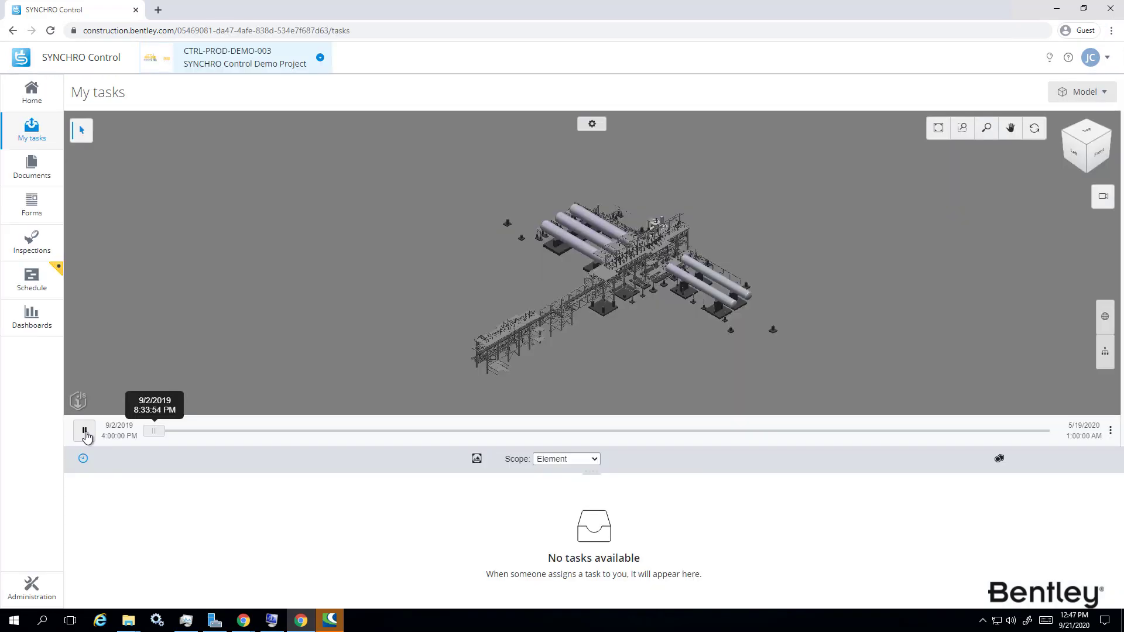
Play the demo project's 4D construction sequence in the 3D viewer.
left_click(85, 433)
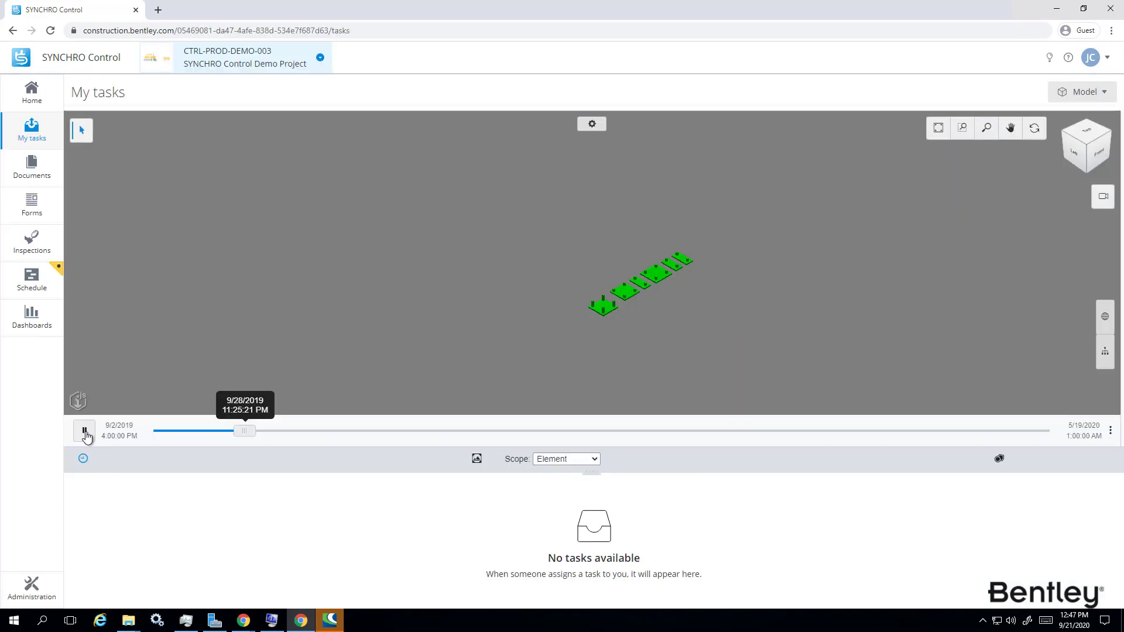